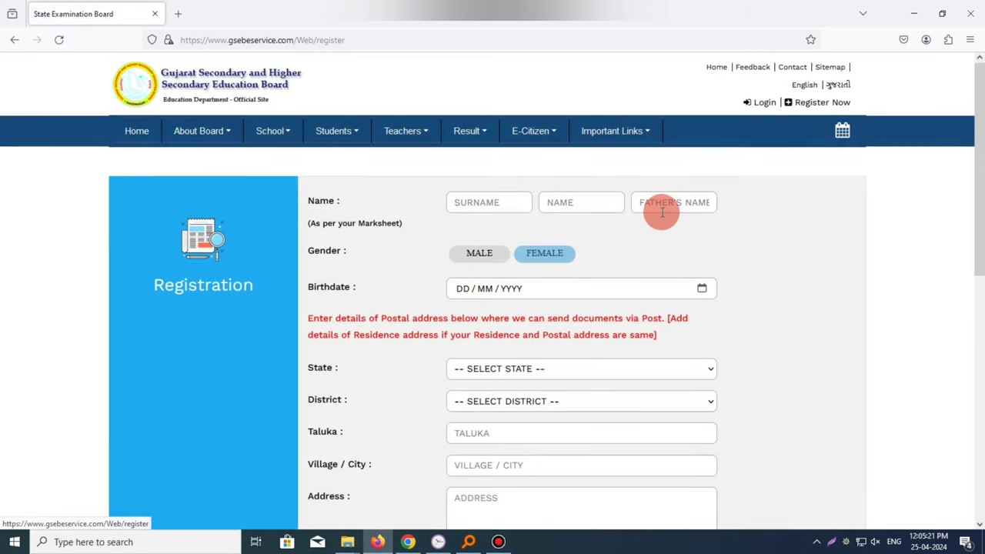
# Examine the name, gender and birthdate fields of the registration form, including the note on matching the marksheet.
pyautogui.doubleClick(326, 202)
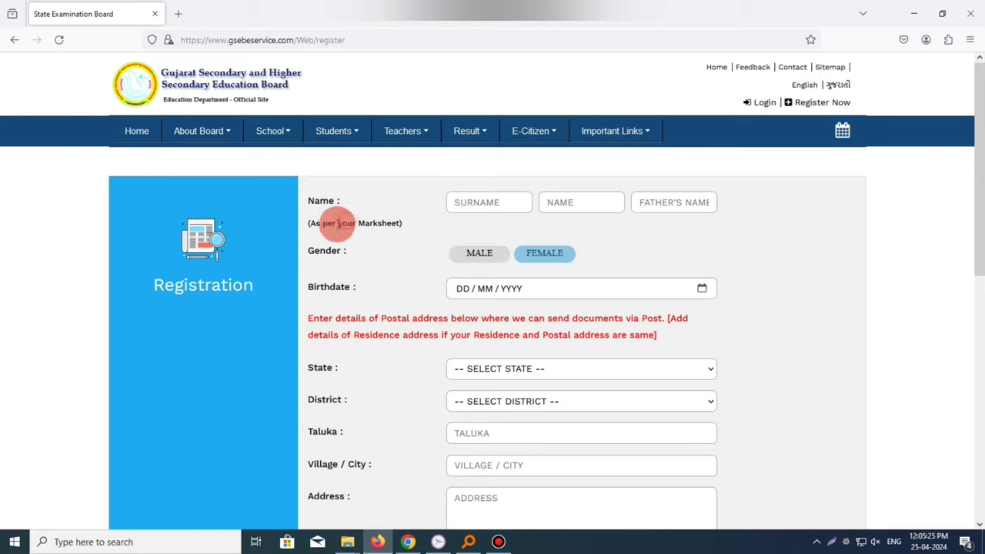
pyautogui.moveTo(310, 222); pyautogui.dragTo(413, 231)
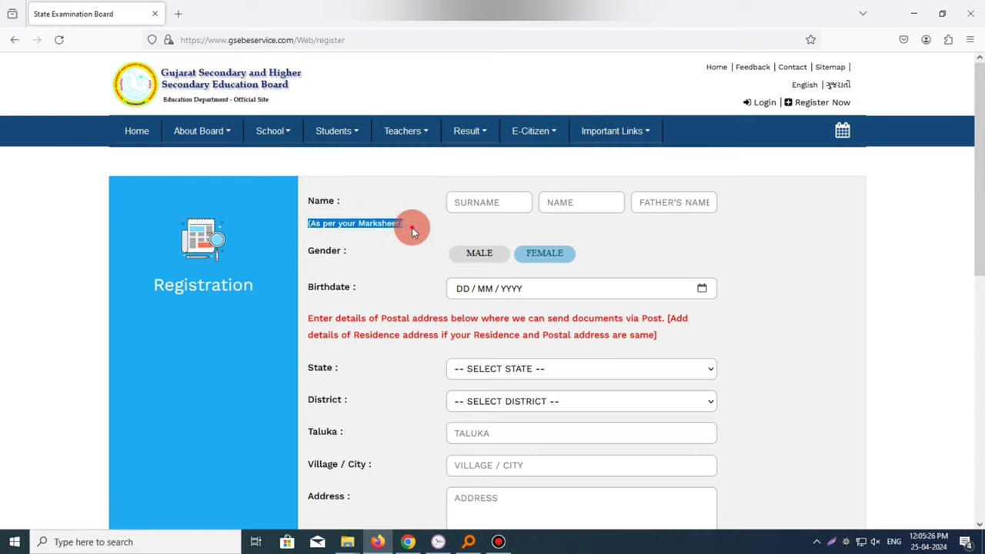
pyautogui.click(483, 204)
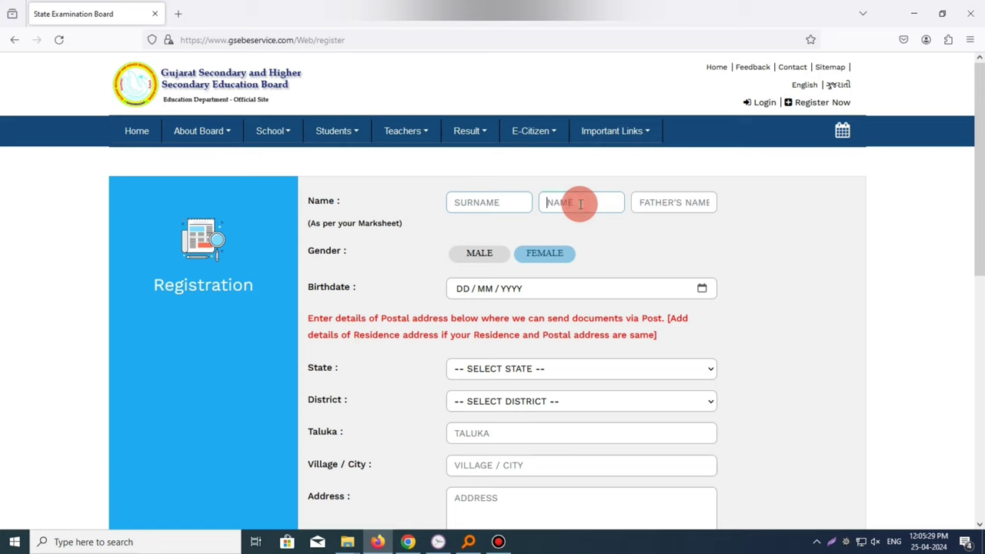
pyautogui.click(674, 203)
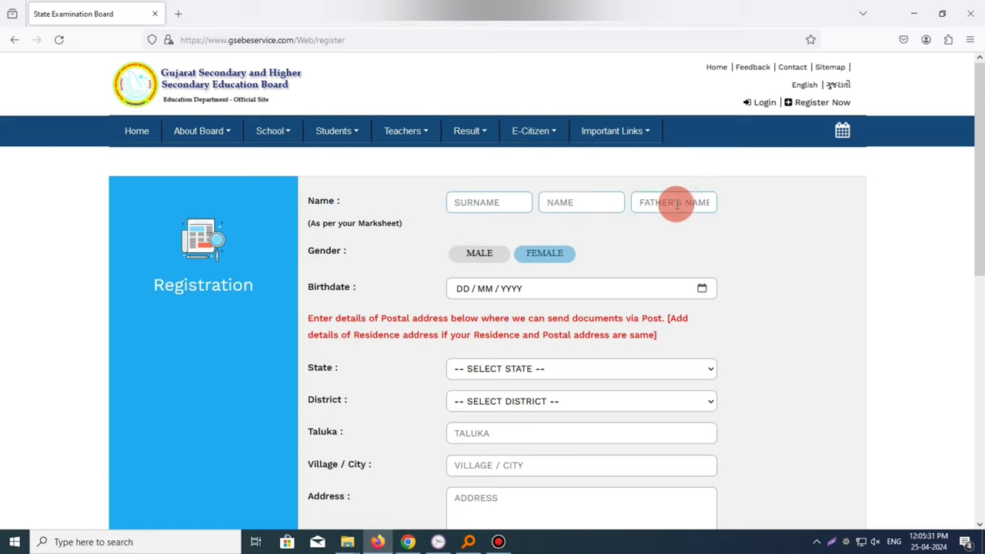
pyautogui.moveTo(332, 258); pyautogui.dragTo(314, 252)
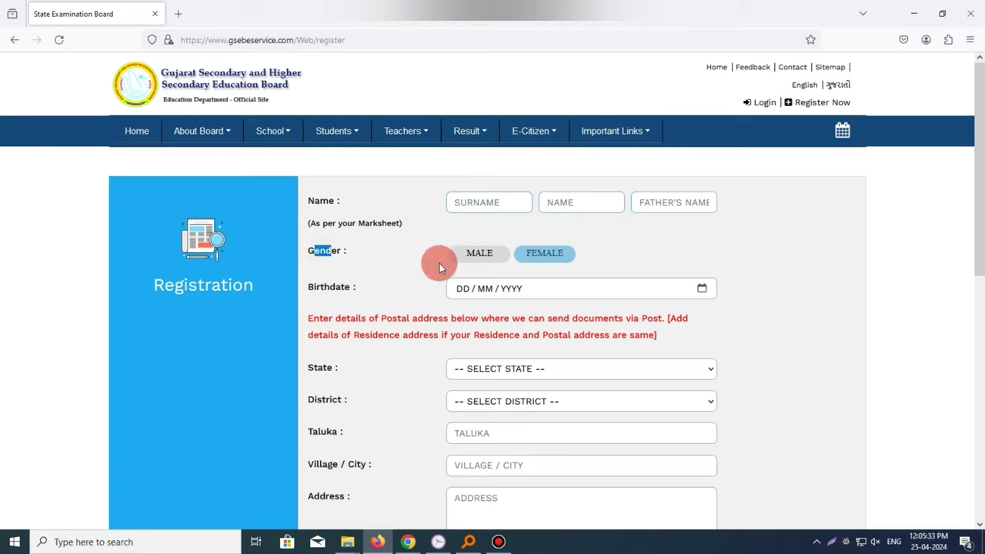
pyautogui.click(475, 255)
pyautogui.click(546, 255)
pyautogui.moveTo(309, 288)
pyautogui.mouseDown()
pyautogui.moveTo(494, 286)
pyautogui.moveTo(459, 291)
pyautogui.moveTo(527, 296)
pyautogui.mouseUp()
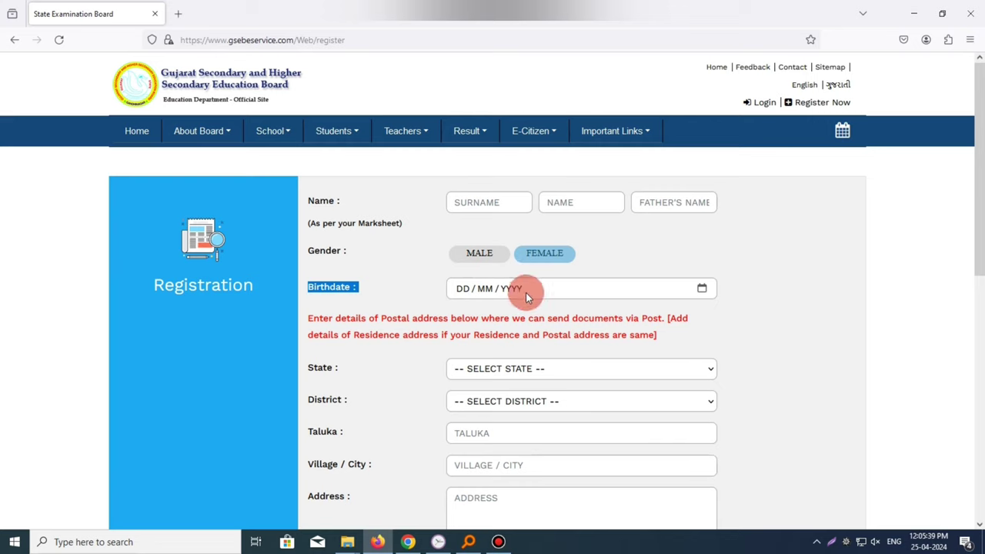
# Set the state to GUJARAT in the postal address details.
pyautogui.scroll(-4, 515, 300)
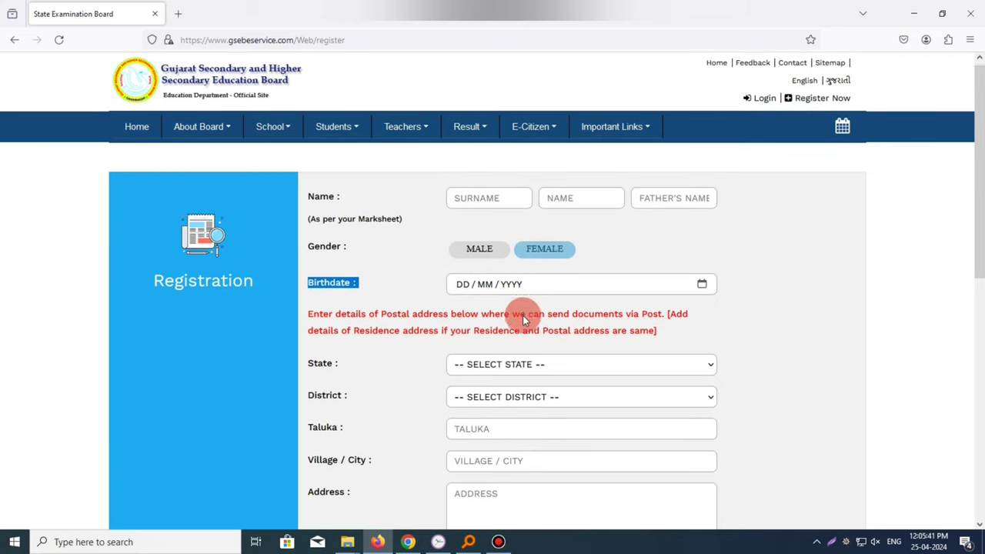
pyautogui.click(478, 181)
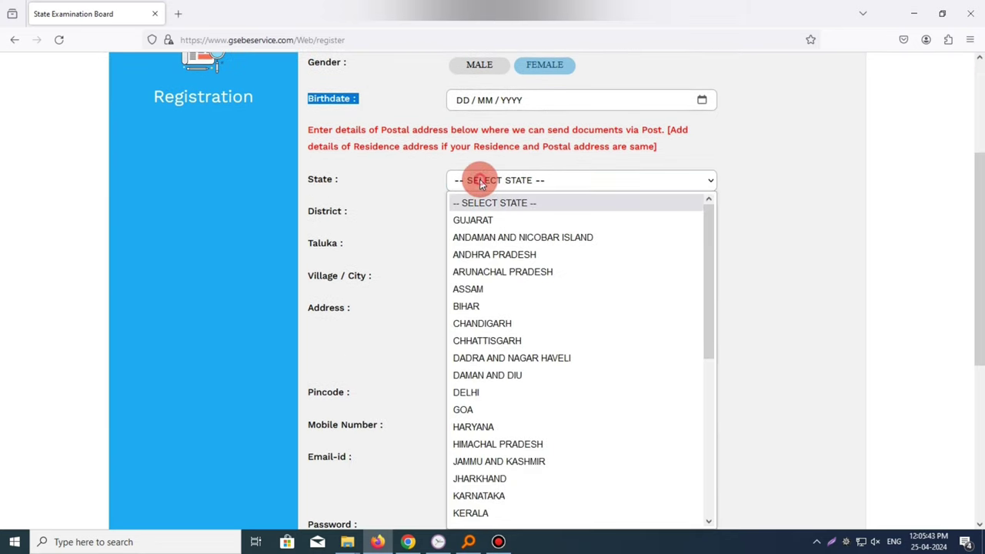
pyautogui.click(493, 225)
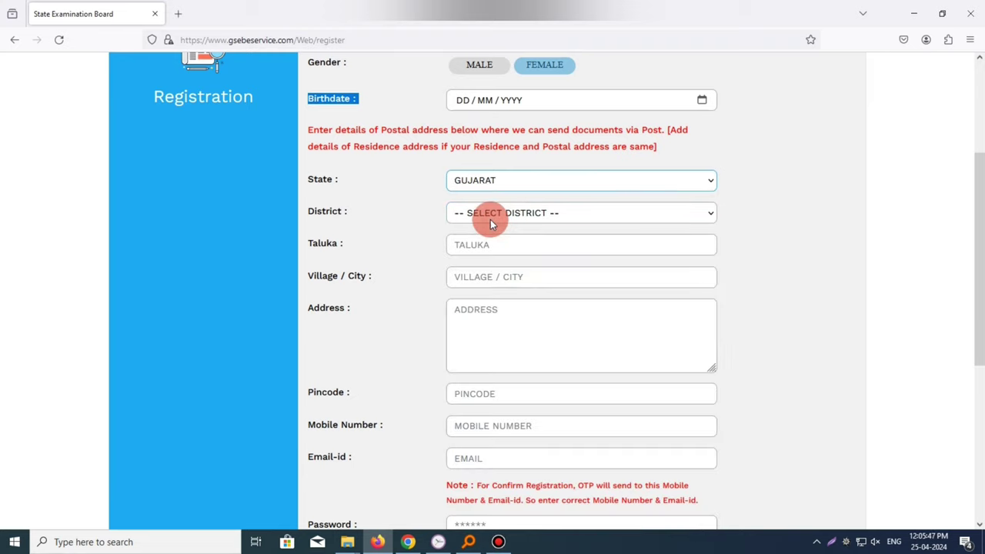
# Examine the district choices and the taluka, village/city and address fields of the registration form.
pyautogui.moveTo(308, 213); pyautogui.dragTo(351, 213)
pyautogui.click(500, 213)
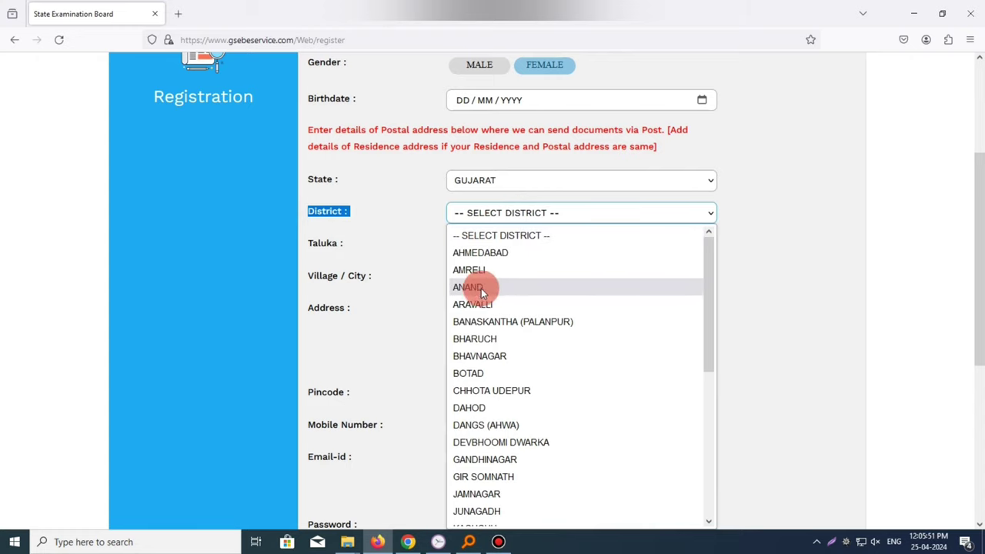
pyautogui.click(423, 288)
pyautogui.moveTo(308, 244); pyautogui.dragTo(391, 254)
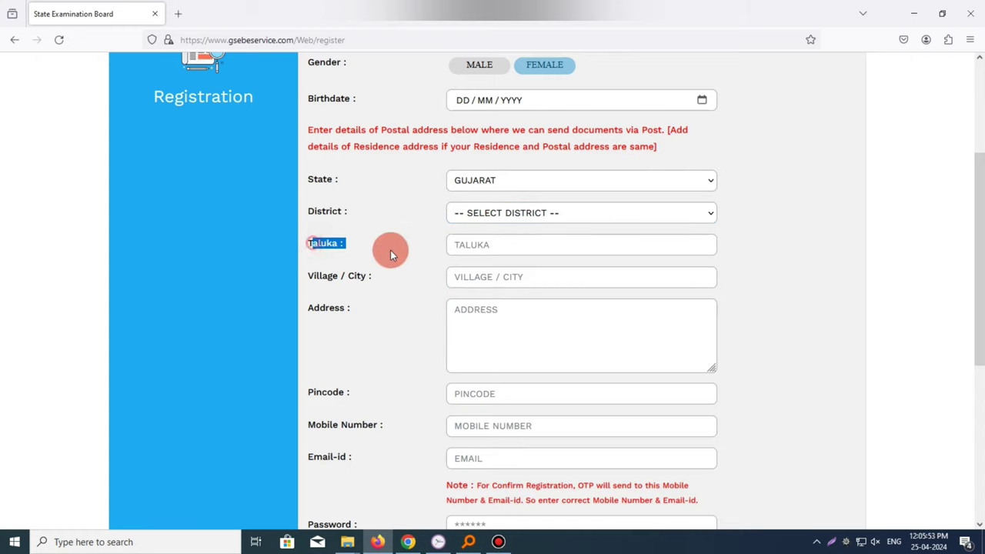
pyautogui.click(480, 246)
pyautogui.moveTo(309, 277); pyautogui.dragTo(390, 290)
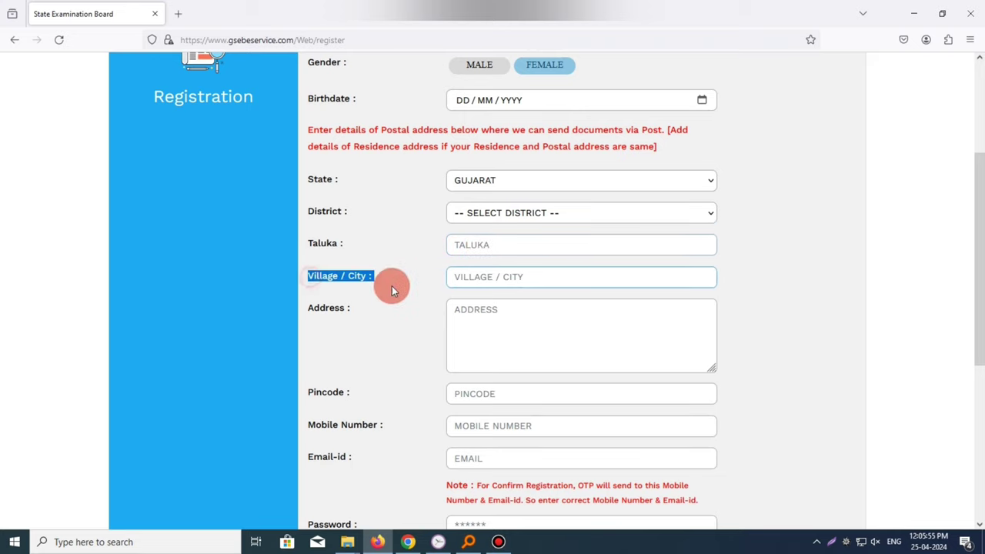
pyautogui.click(508, 279)
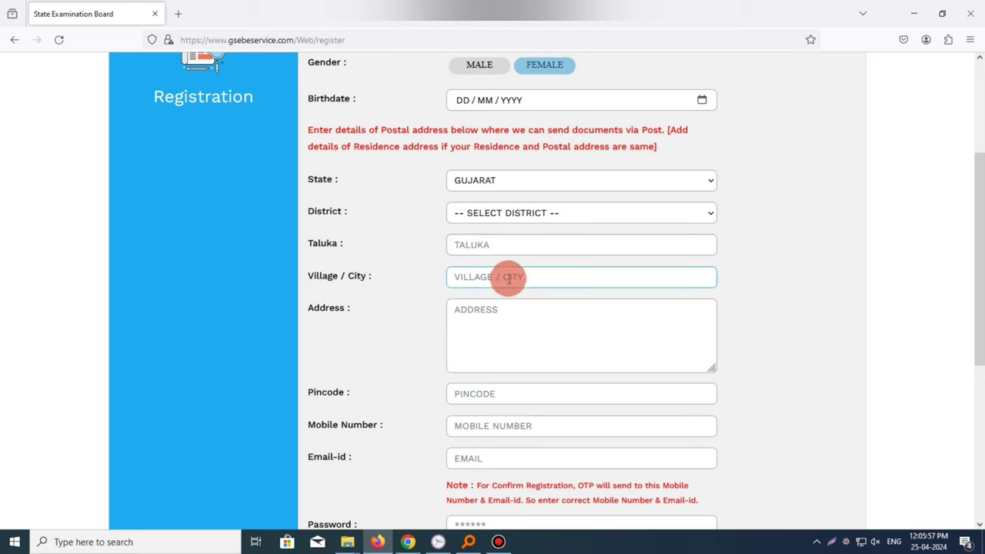
pyautogui.moveTo(308, 308); pyautogui.dragTo(384, 317)
pyautogui.click(480, 323)
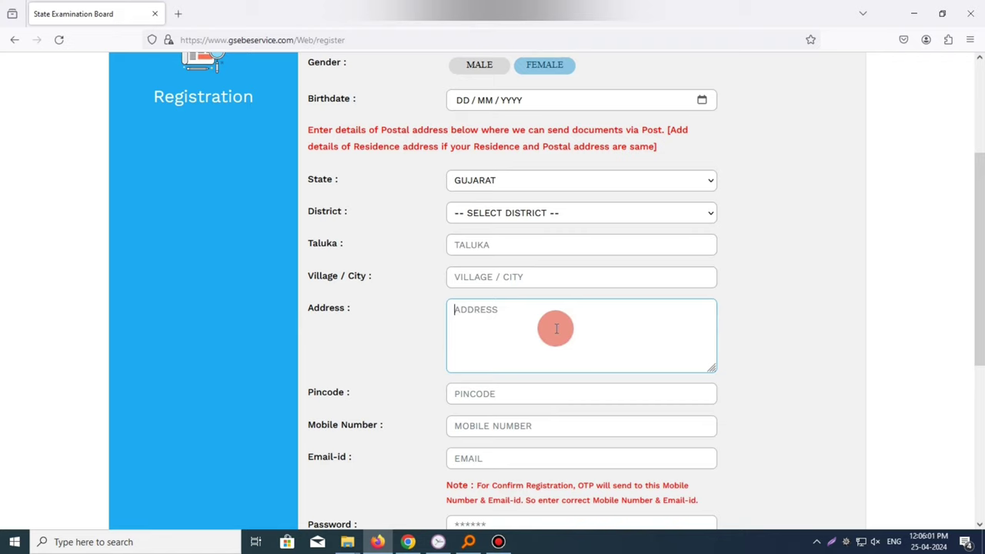
# Examine the pincode, mobile number and email fields of the registration form.
pyautogui.scroll(-5, 548, 318)
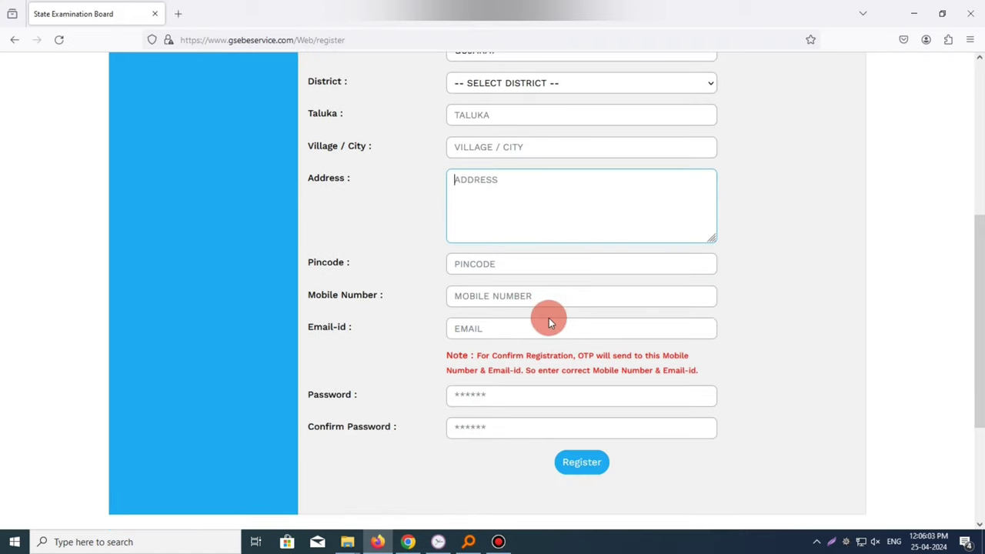
pyautogui.click(457, 206)
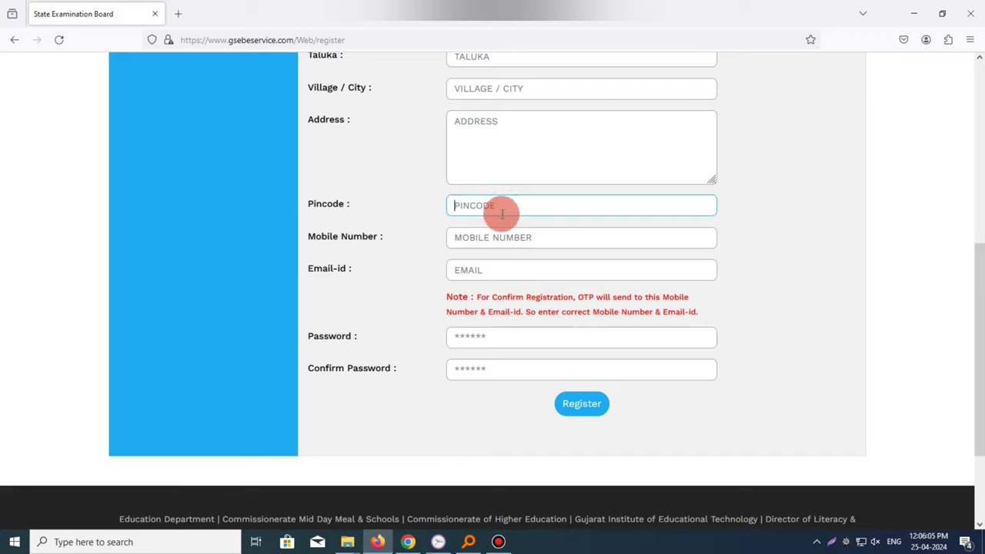
pyautogui.moveTo(307, 237); pyautogui.dragTo(560, 236)
pyautogui.click(566, 245)
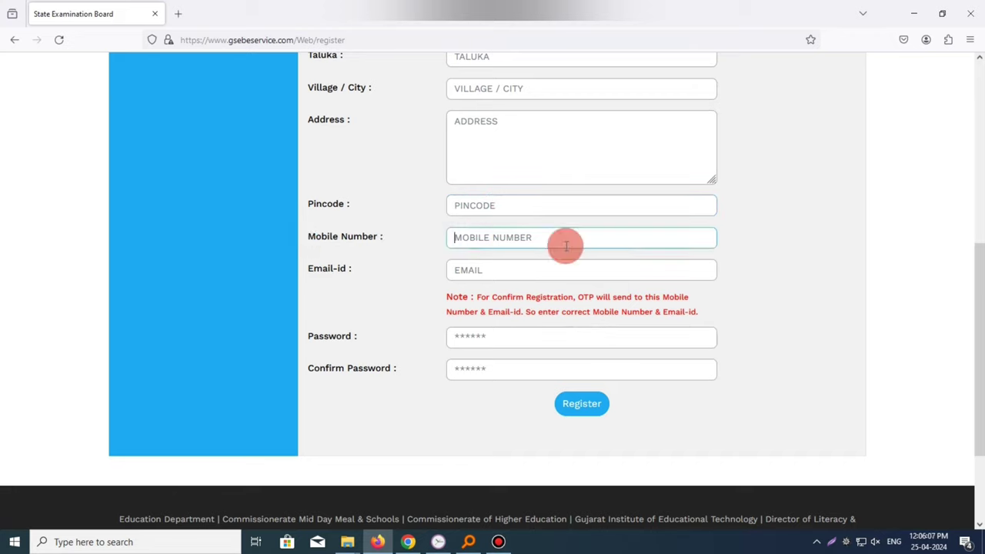
pyautogui.moveTo(309, 269); pyautogui.dragTo(347, 268)
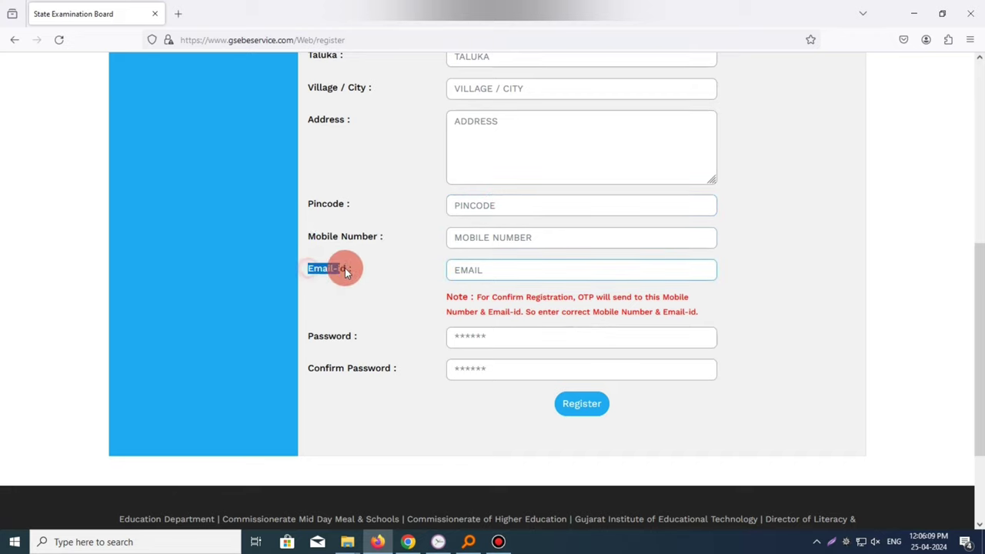
pyautogui.click(478, 269)
pyautogui.click(478, 270)
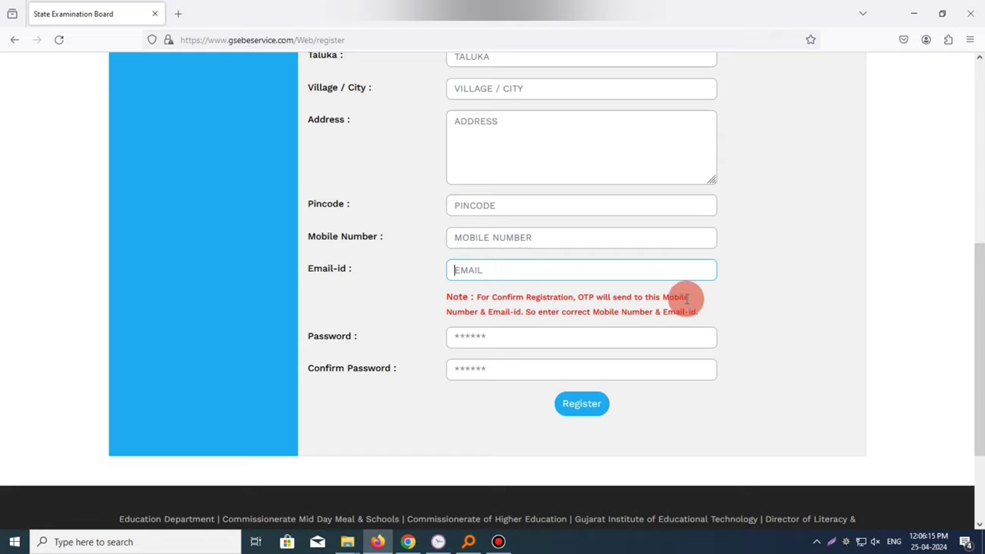
# Check the password fields and submit the registration form.
pyautogui.moveTo(306, 337); pyautogui.dragTo(385, 338)
pyautogui.click(451, 340)
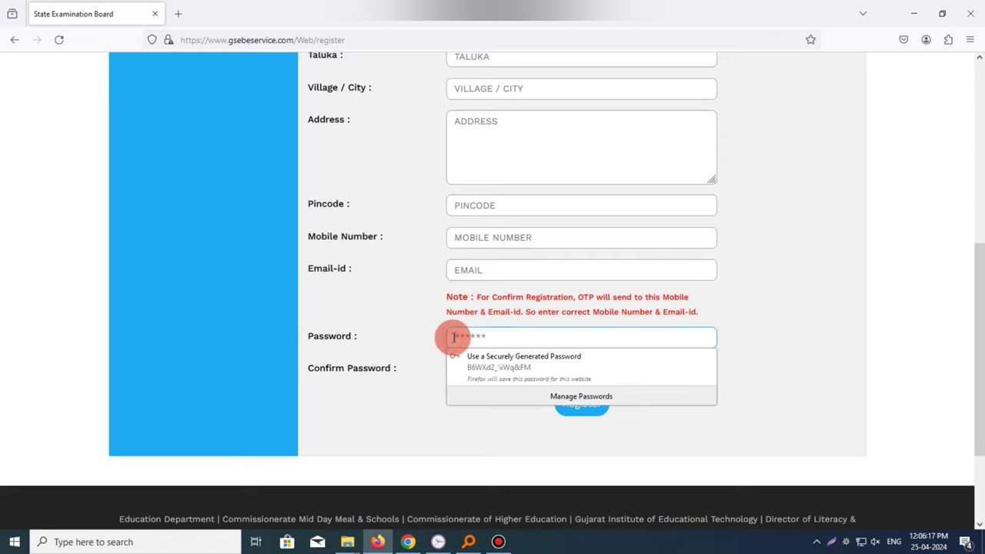
pyautogui.click(517, 339)
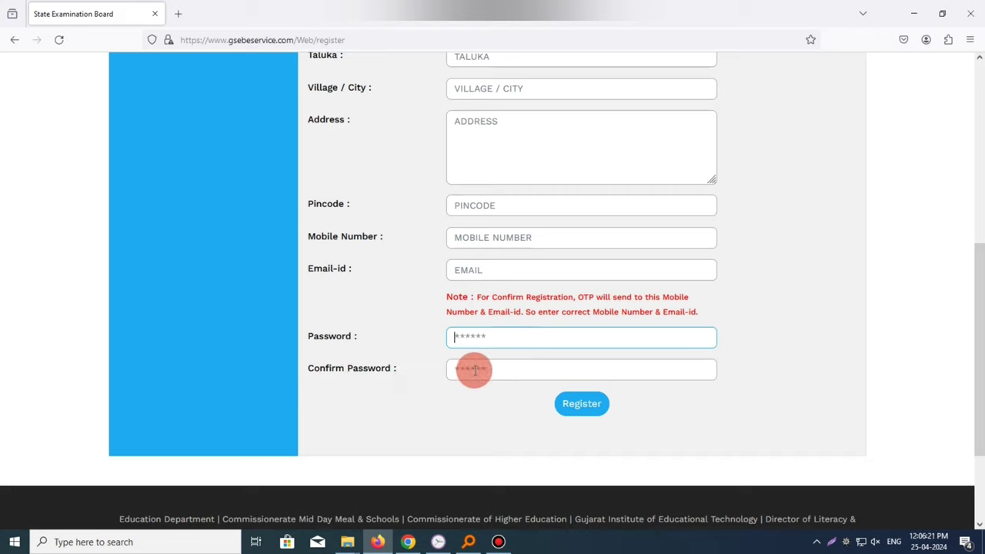
pyautogui.click(584, 405)
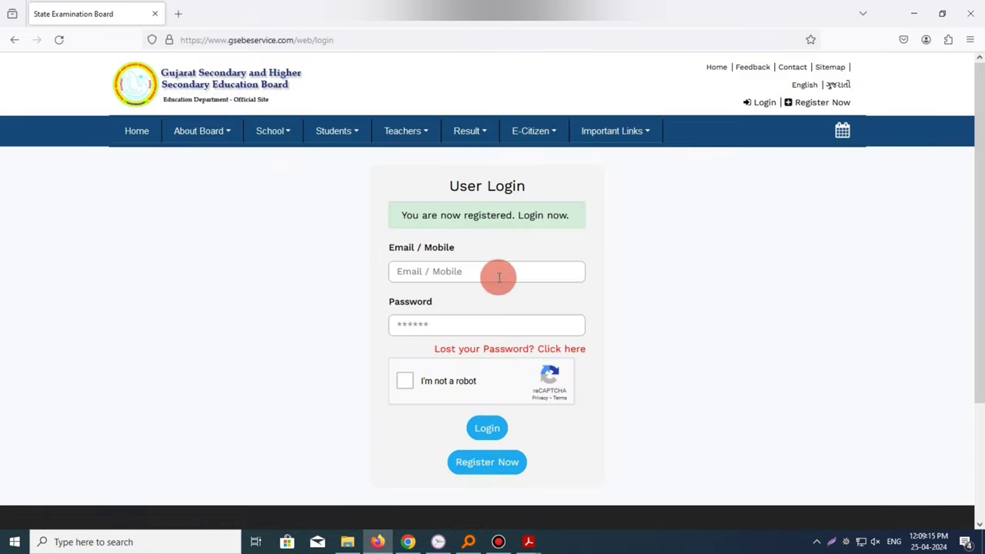
# Log in to the registered account and submit 10th Duplicate Marksheet/Certificate as the chosen exam.
pyautogui.click(494, 275)
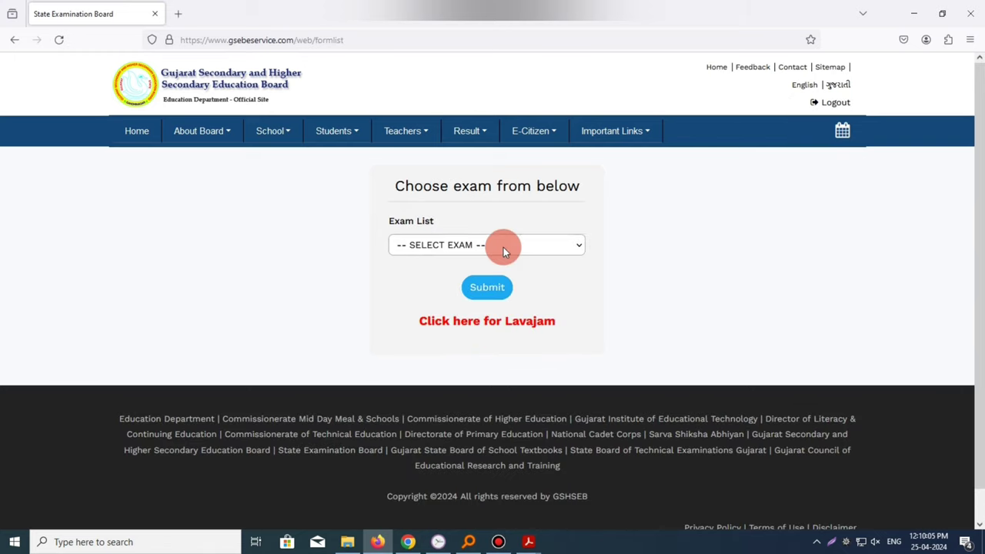
pyautogui.click(503, 247)
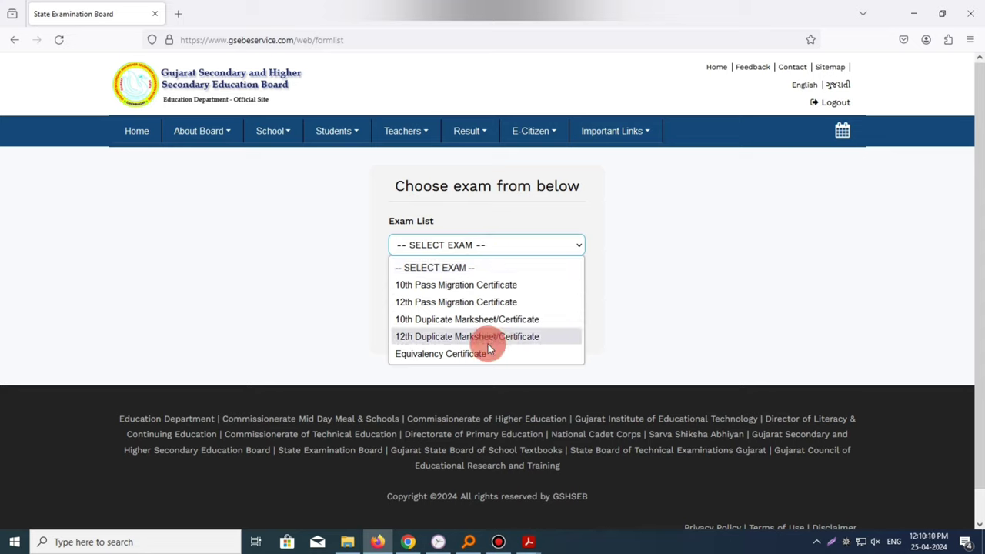
pyautogui.click(482, 320)
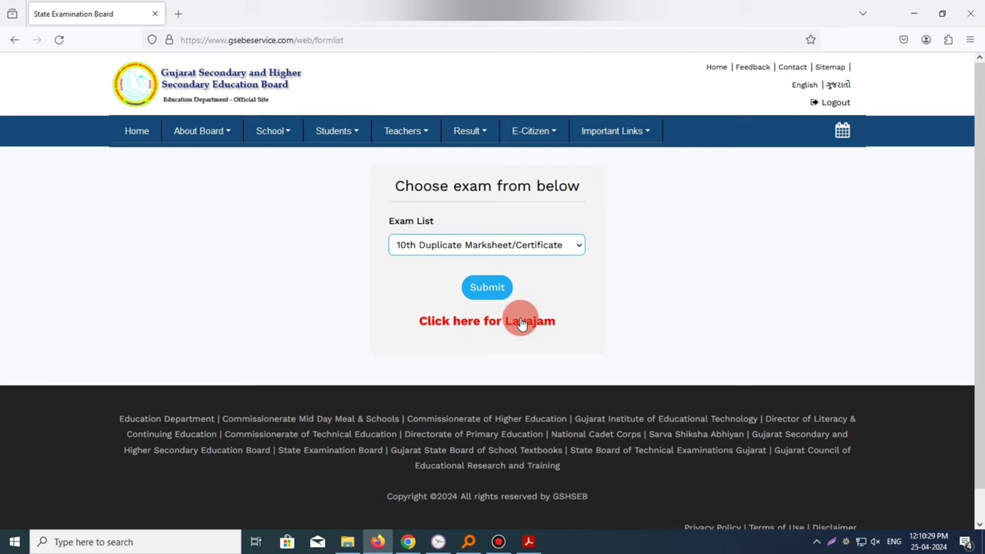
pyautogui.click(486, 287)
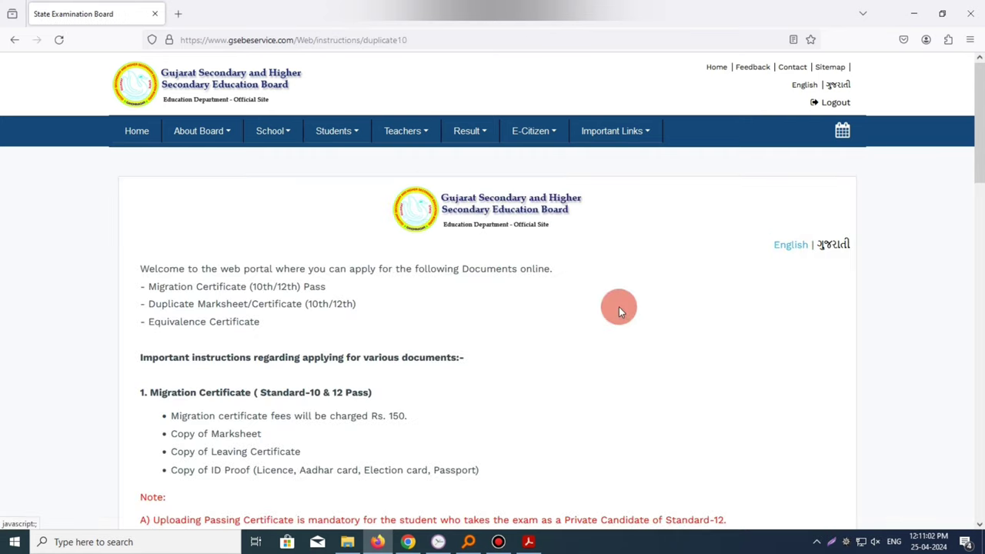
# Read through the document application instructions, then start a new application from the Duplicate10 form list.
pyautogui.scroll(-3, 538, 311)
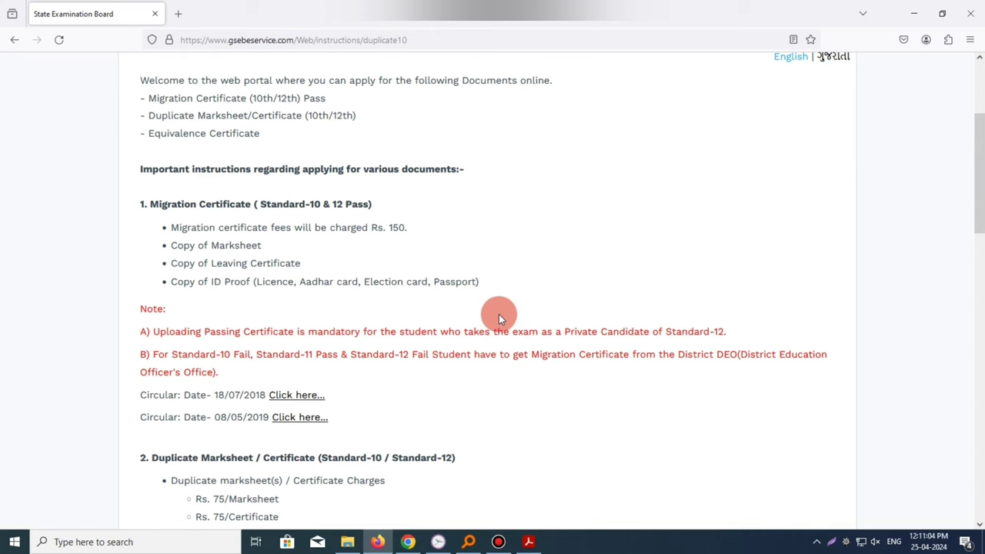
pyautogui.scroll(-2, 498, 315)
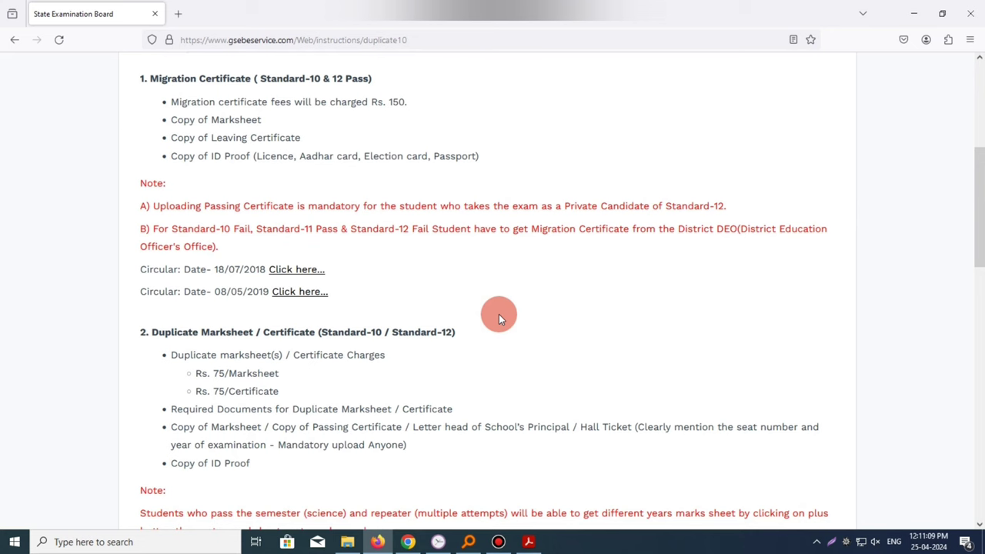
pyautogui.scroll(-10, 499, 318)
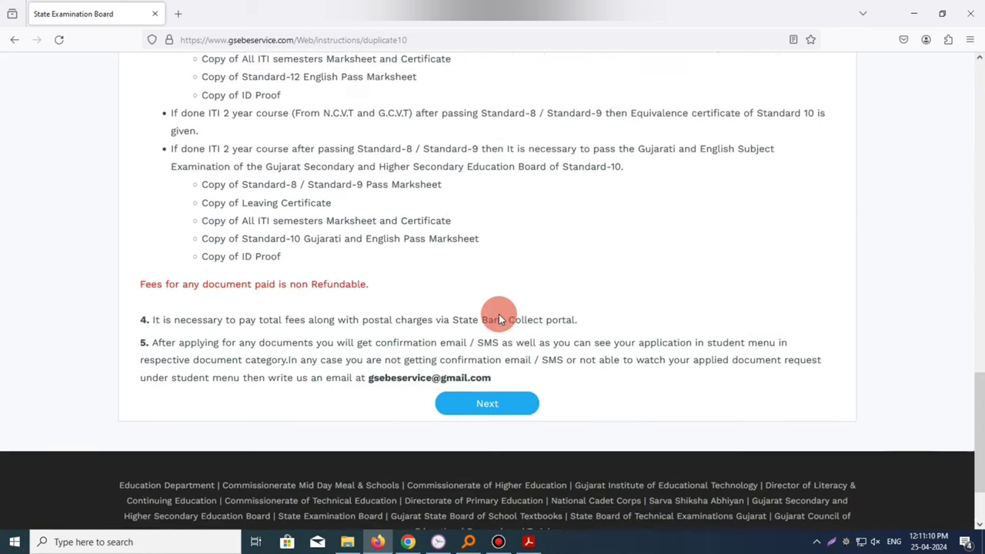
pyautogui.scroll(-2, 499, 319)
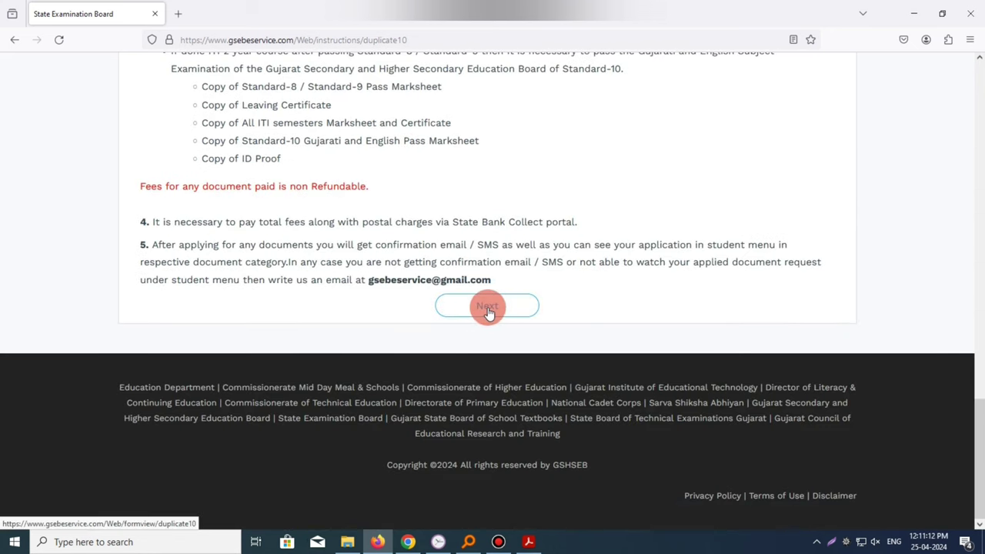
pyautogui.click(487, 307)
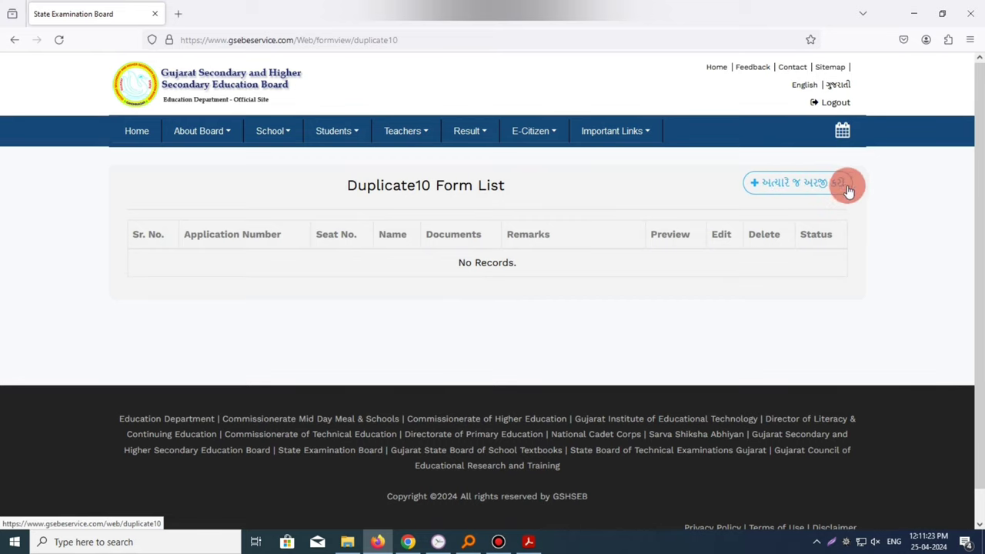
pyautogui.click(800, 185)
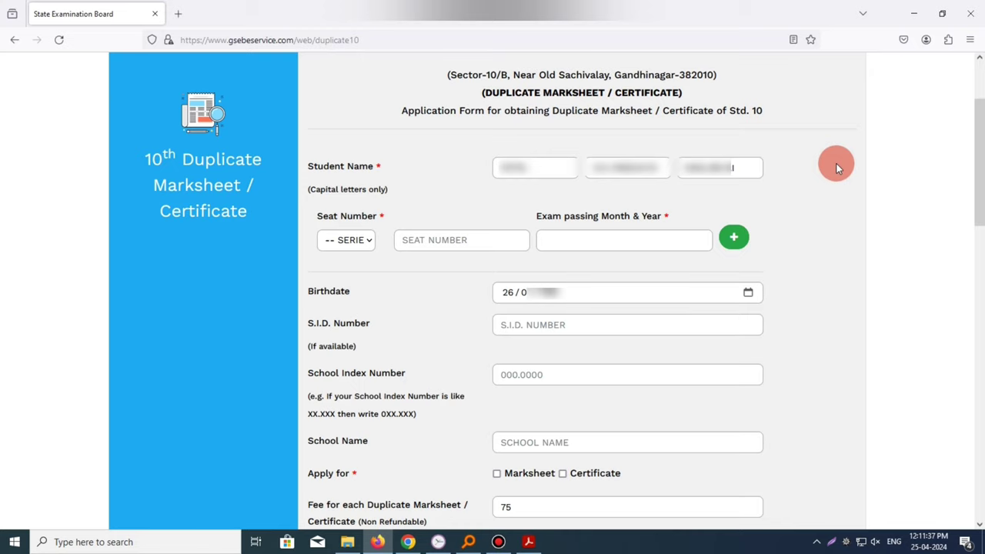
# Check the candidate number on the scanned marksheet PDF, then set the seat number series to G and enter the seat number.
pyautogui.moveTo(312, 216); pyautogui.dragTo(377, 219)
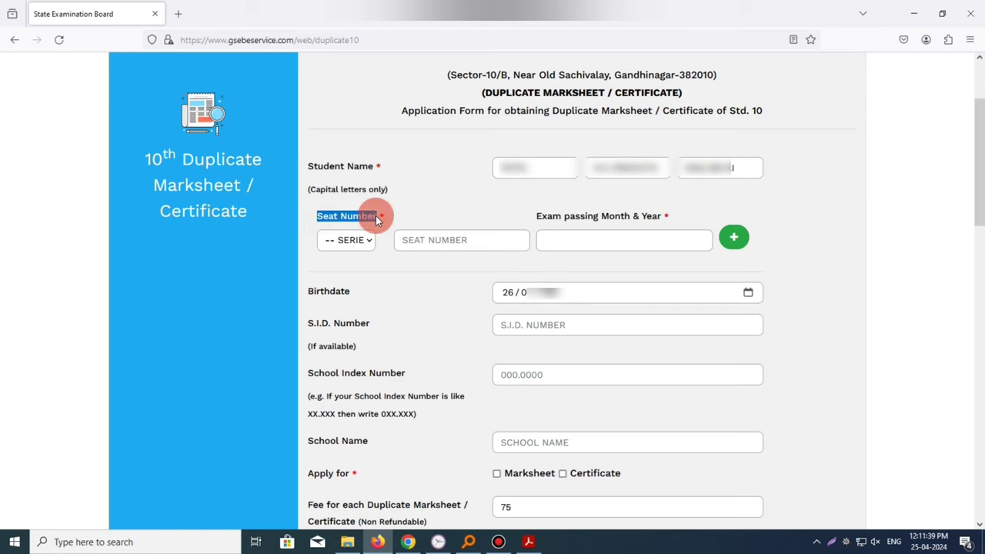
pyautogui.click(365, 243)
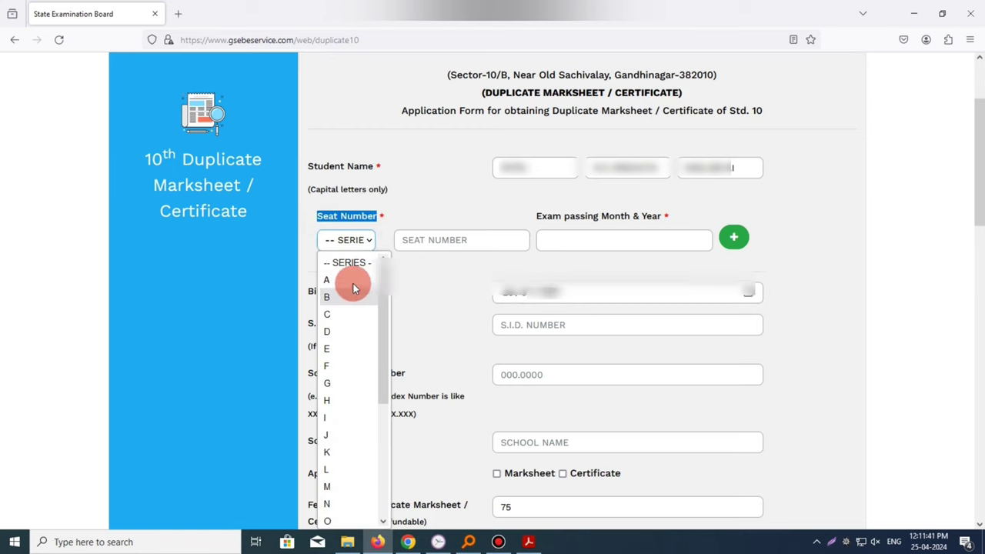
pyautogui.click(531, 543)
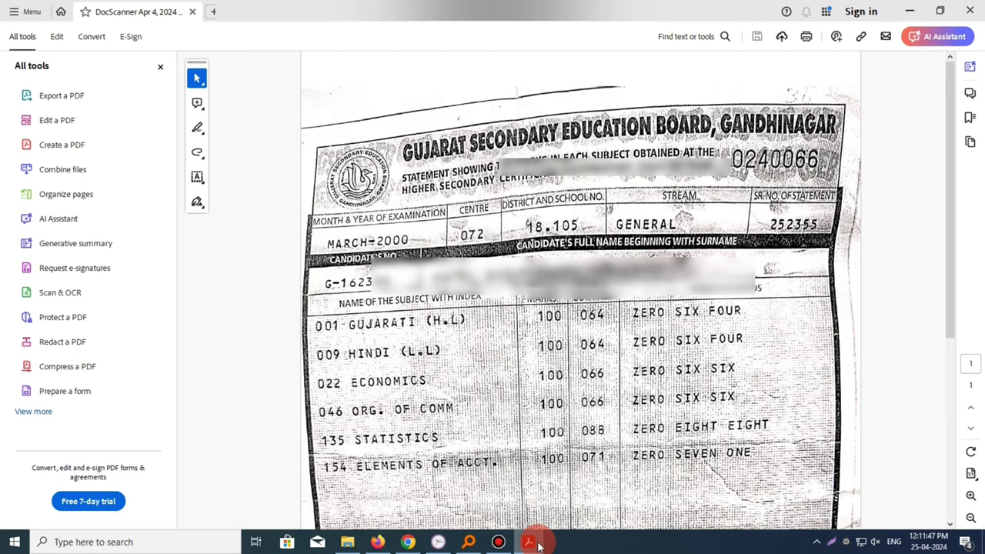
pyautogui.click(537, 544)
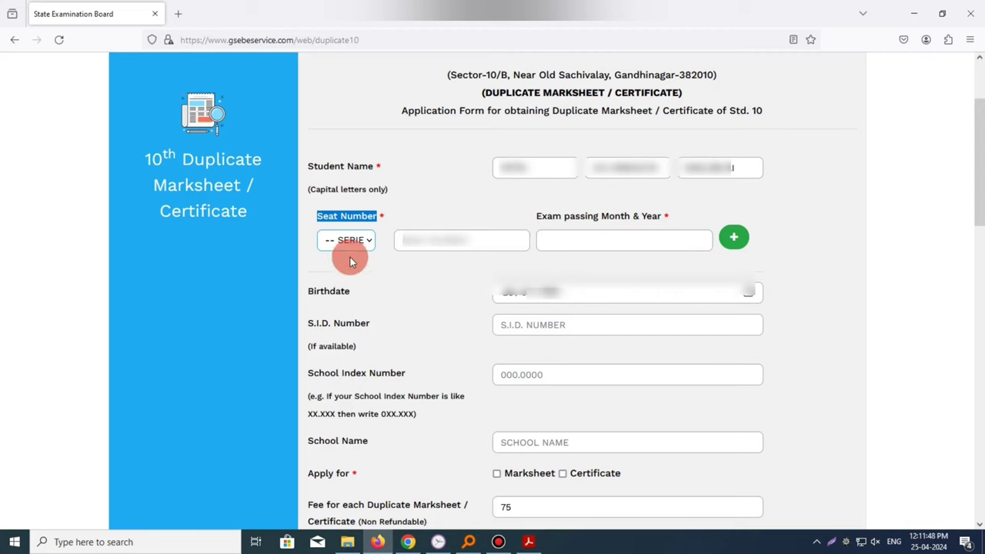
pyautogui.click(346, 240)
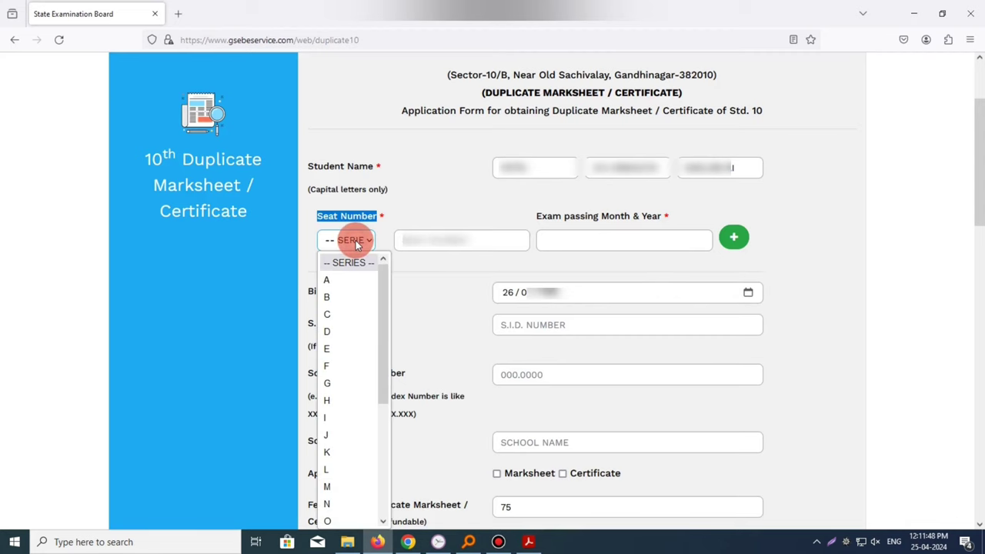
pyautogui.click(341, 387)
pyautogui.click(462, 237)
pyautogui.click(509, 243)
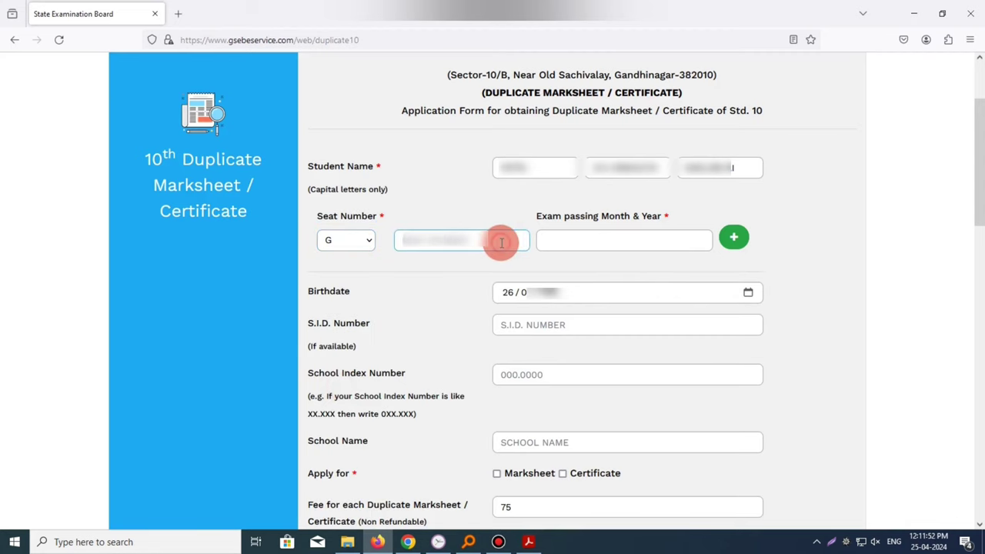
pyautogui.write('2')
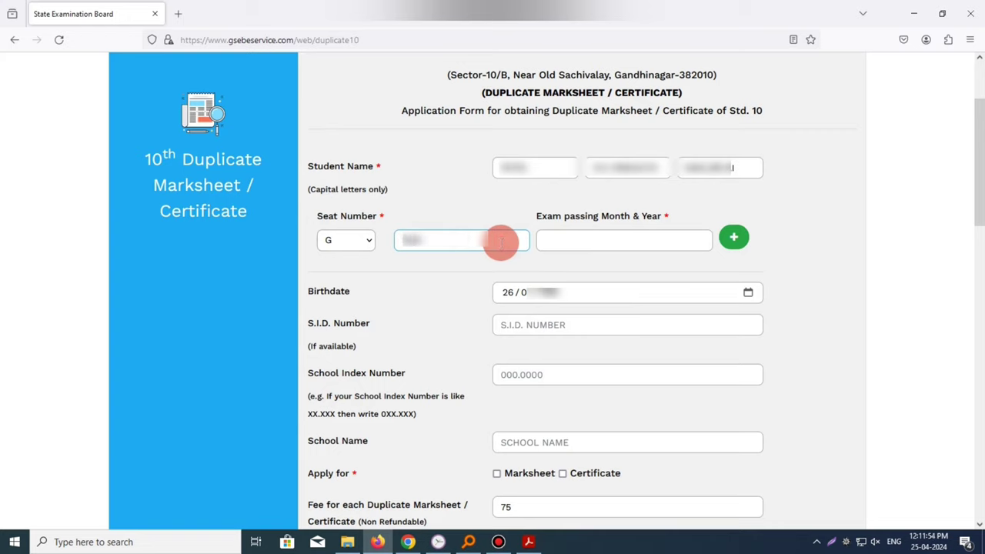
# Enter MARCH-2000 as the exam passing month and year.
pyautogui.click(594, 242)
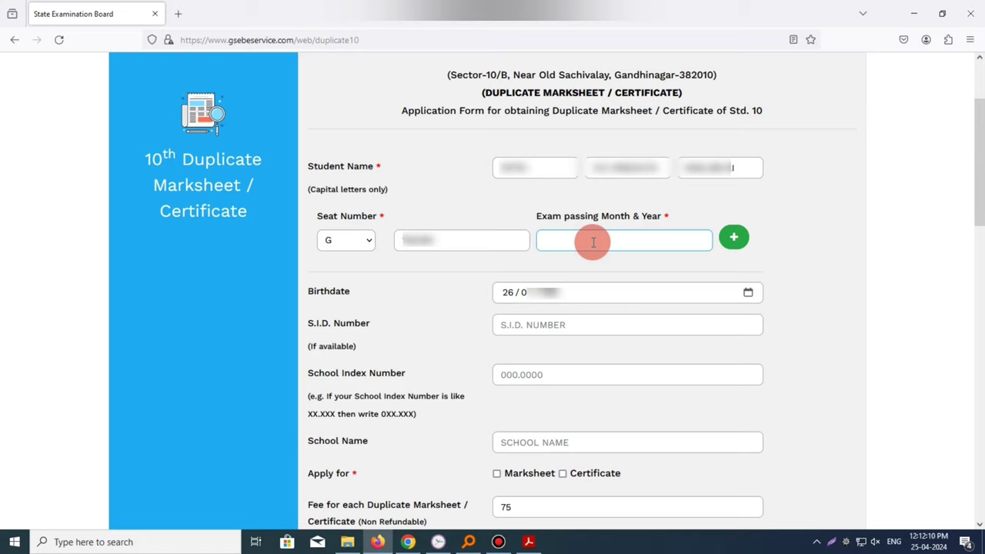
pyautogui.write('MARCH-2000')
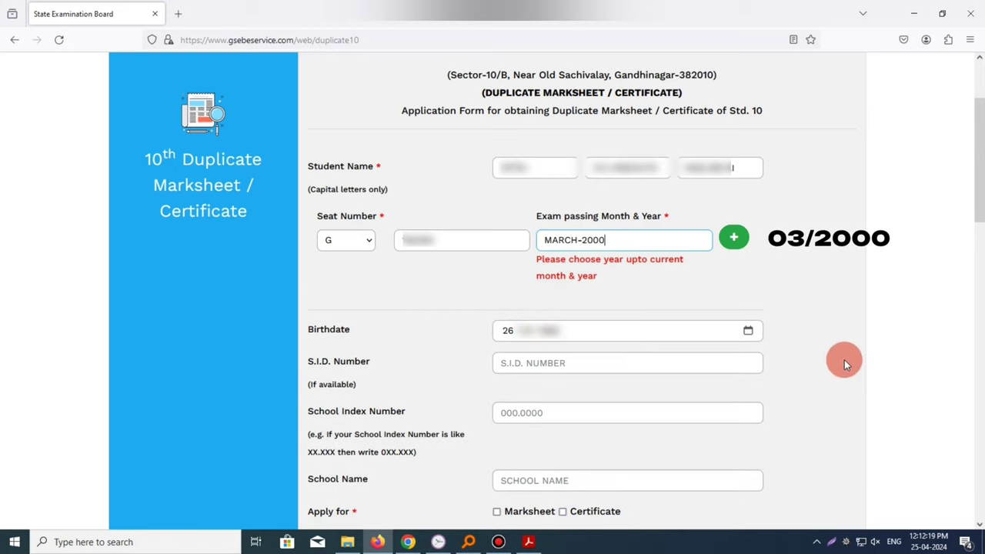
pyautogui.scroll(-2, 587, 263)
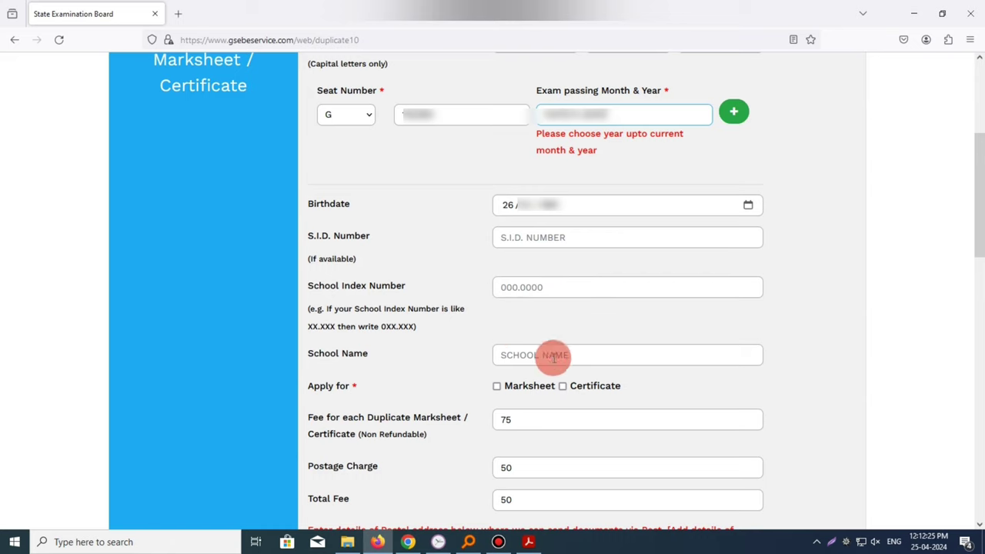
# Choose Marksheet as the document to apply for and check the duplicate fee, postage charge and total fee.
pyautogui.click(585, 355)
pyautogui.scroll(-3, 585, 354)
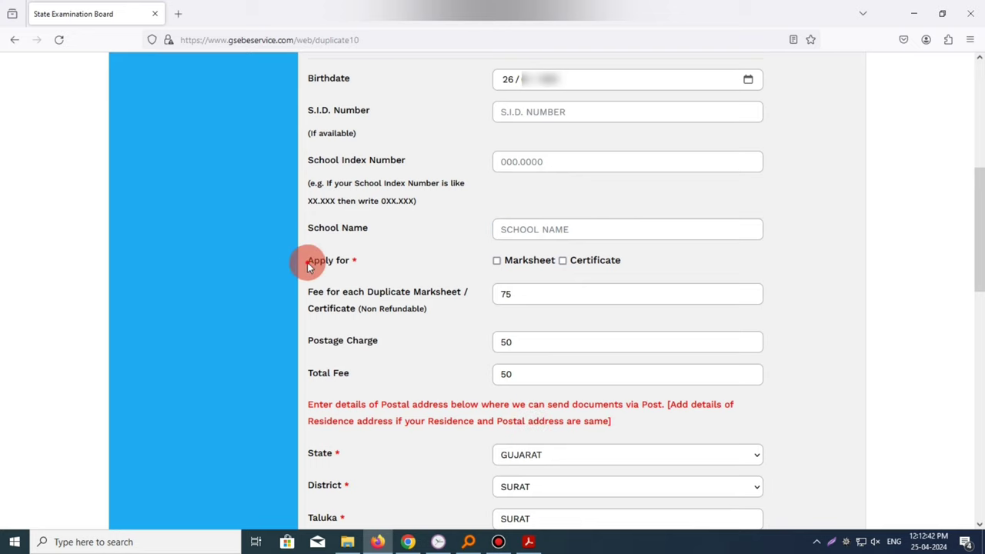
pyautogui.moveTo(307, 262); pyautogui.dragTo(361, 266)
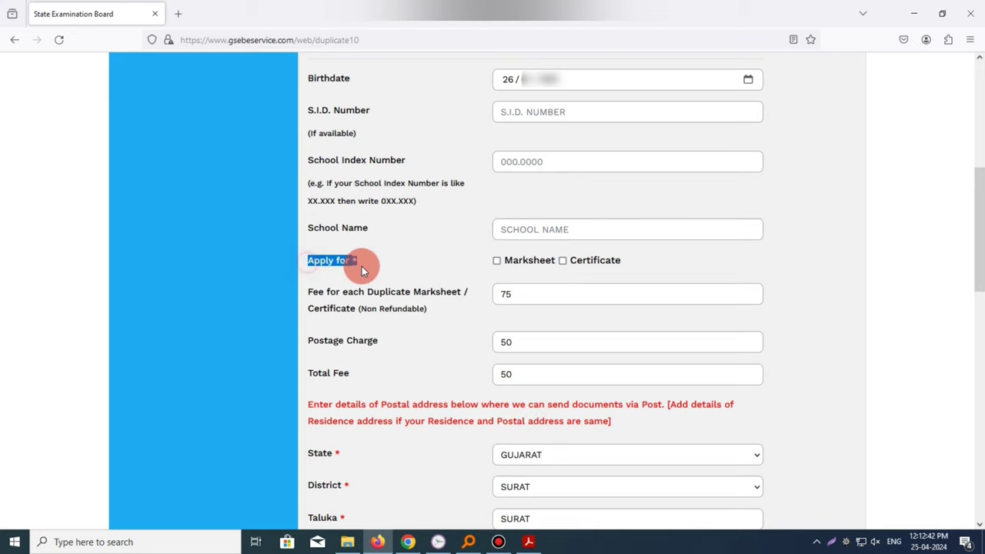
pyautogui.click(497, 261)
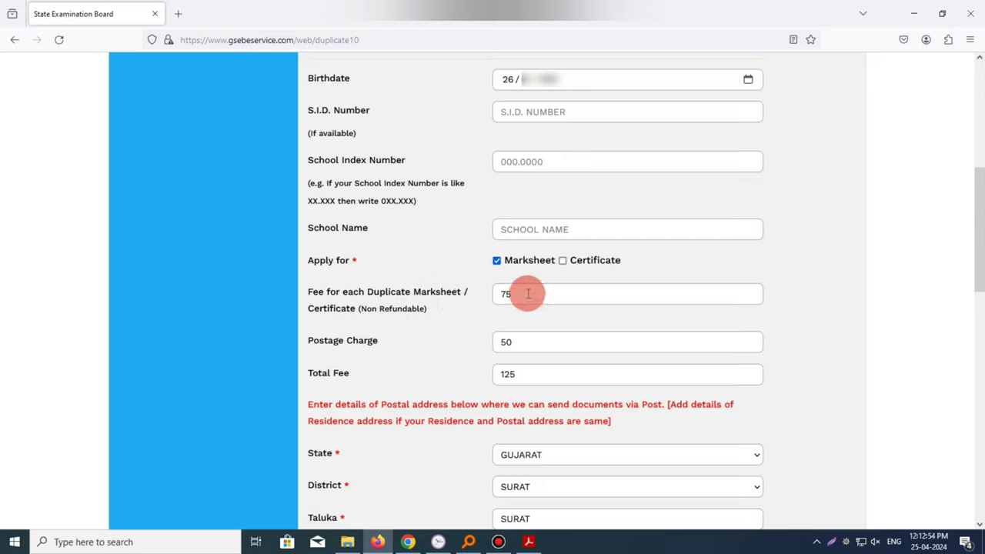
pyautogui.moveTo(523, 292); pyautogui.dragTo(477, 292)
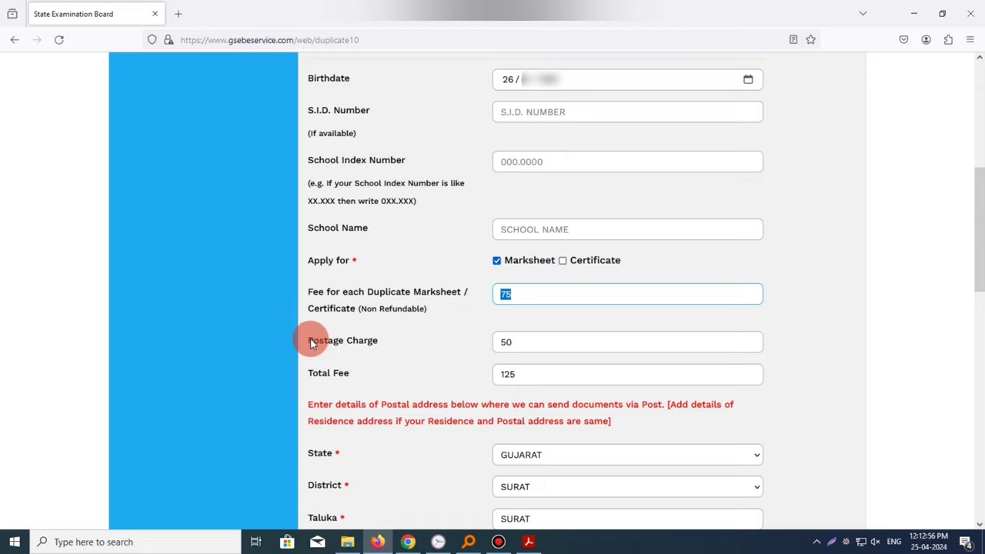
pyautogui.moveTo(306, 340); pyautogui.dragTo(380, 341)
pyautogui.moveTo(523, 344); pyautogui.dragTo(468, 336)
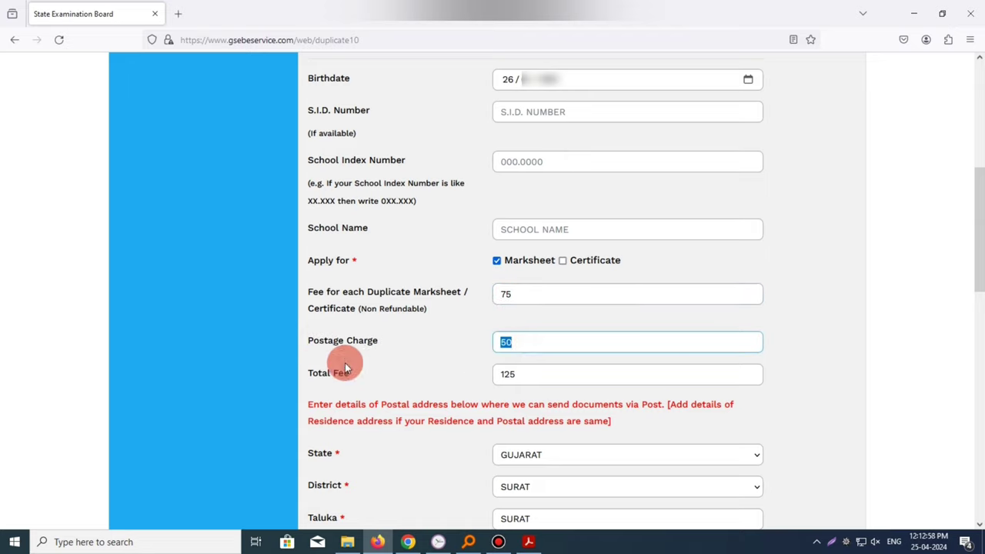
pyautogui.moveTo(312, 371); pyautogui.dragTo(466, 369)
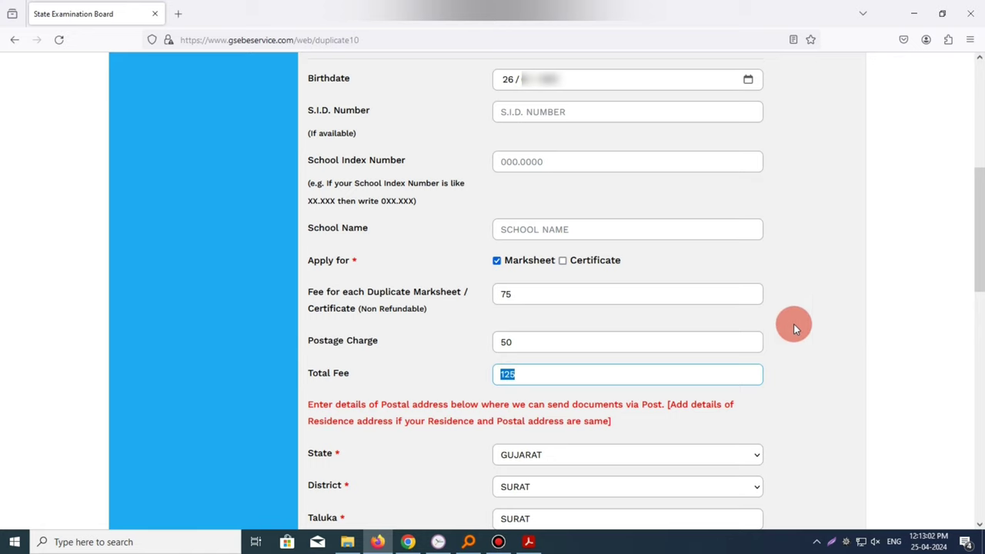
# Enter LOST as the reason for getting the duplicate and proceed to document upload with the declaration accepted.
pyautogui.scroll(-4, 493, 211)
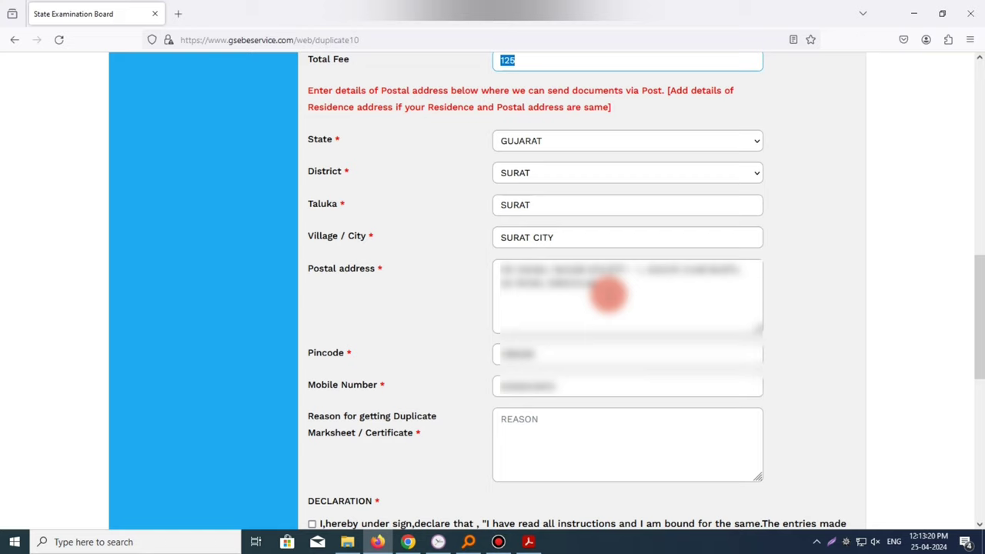
pyautogui.click(543, 419)
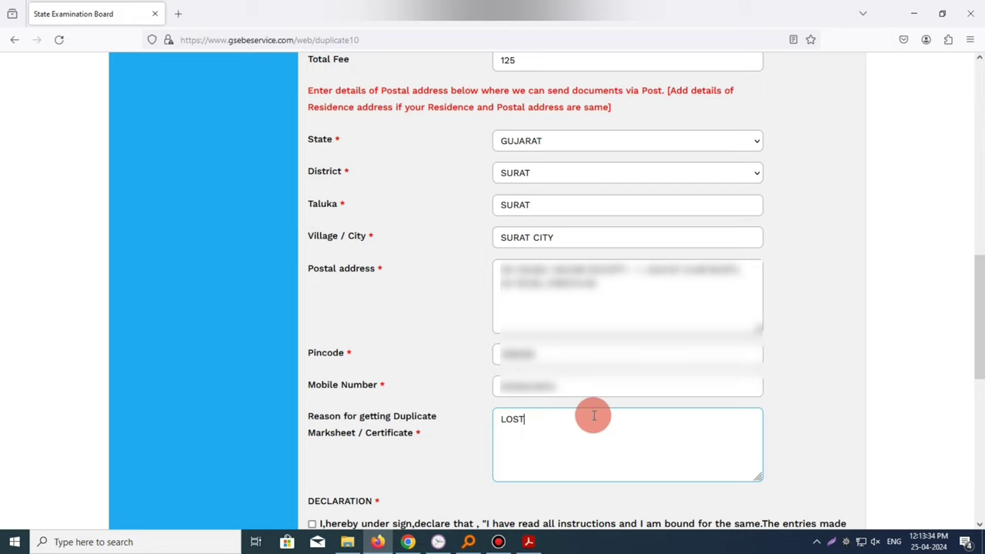
pyautogui.scroll(-5, 835, 385)
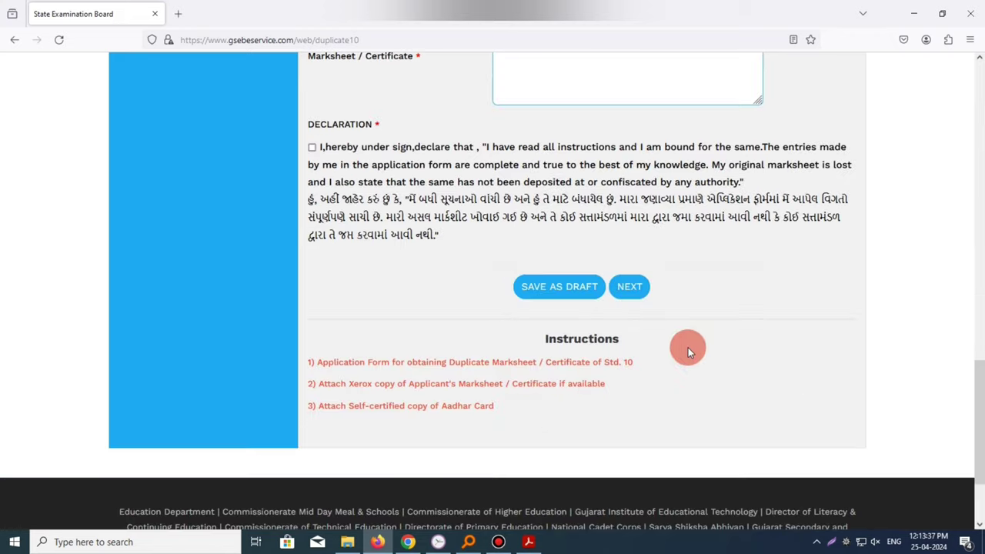
pyautogui.click(313, 147)
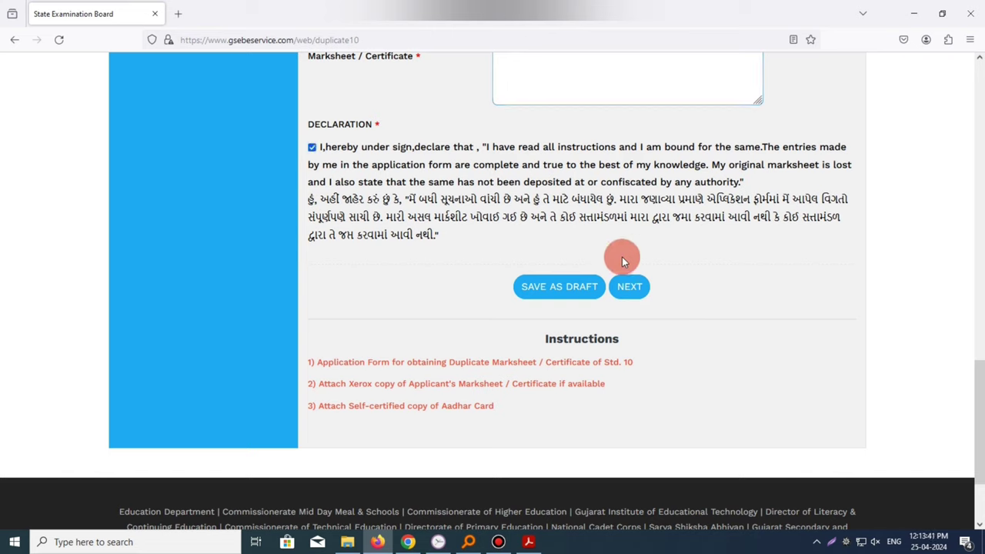
pyautogui.click(630, 290)
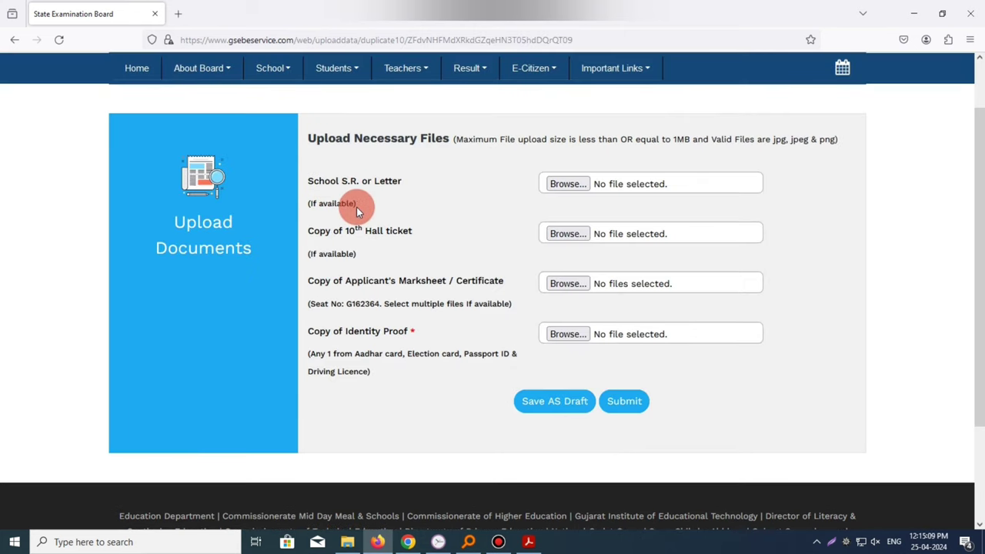
# Examine the upload requirements for the school letter, the 10th hall ticket and the applicant's marksheet or certificate.
pyautogui.moveTo(319, 182); pyautogui.dragTo(403, 183)
pyautogui.moveTo(307, 203); pyautogui.dragTo(365, 206)
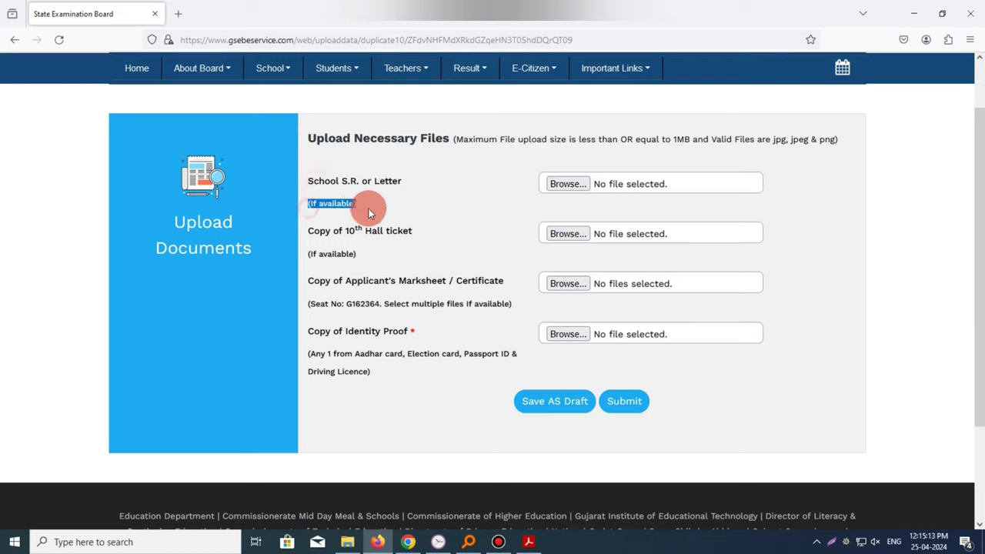
pyautogui.moveTo(308, 231); pyautogui.dragTo(423, 230)
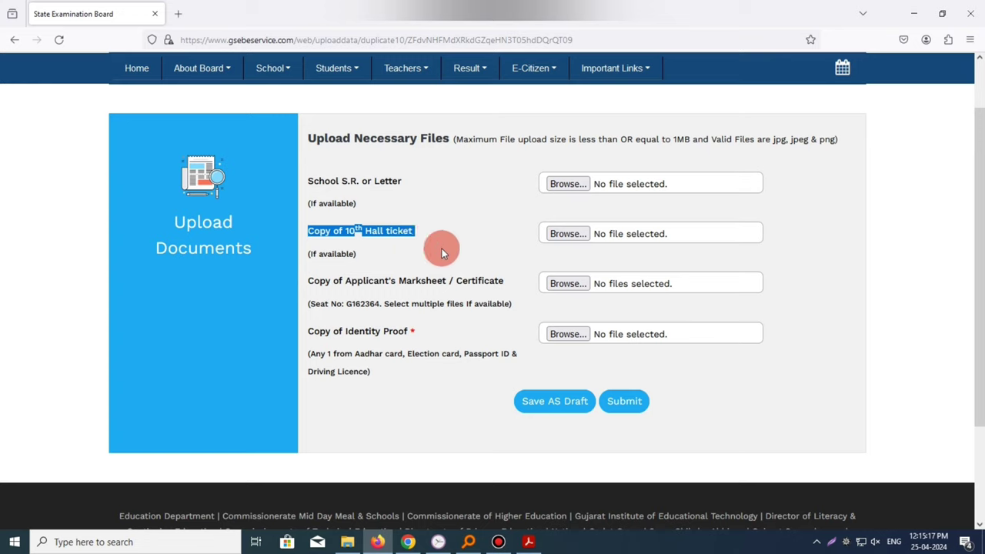
pyautogui.click(433, 264)
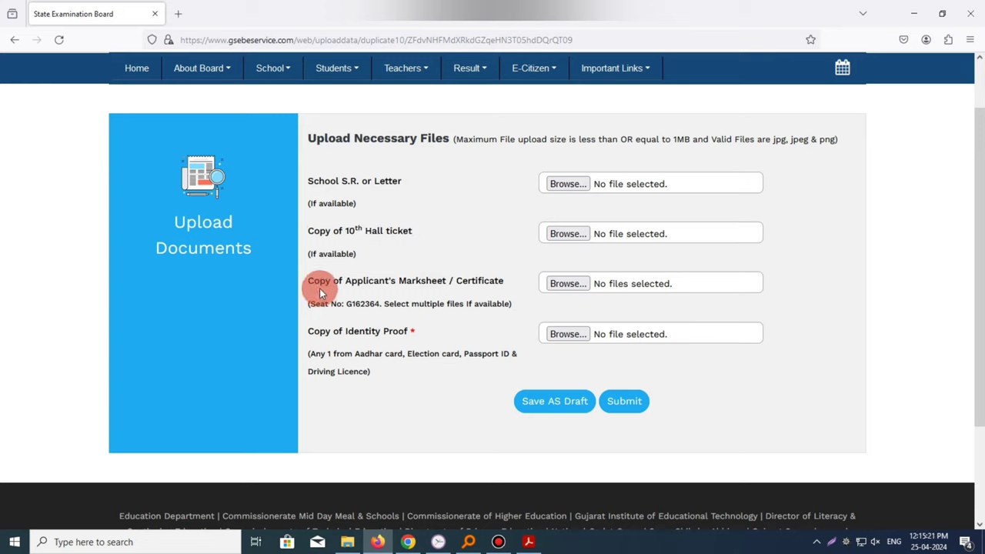
pyautogui.moveTo(308, 283); pyautogui.dragTo(376, 291)
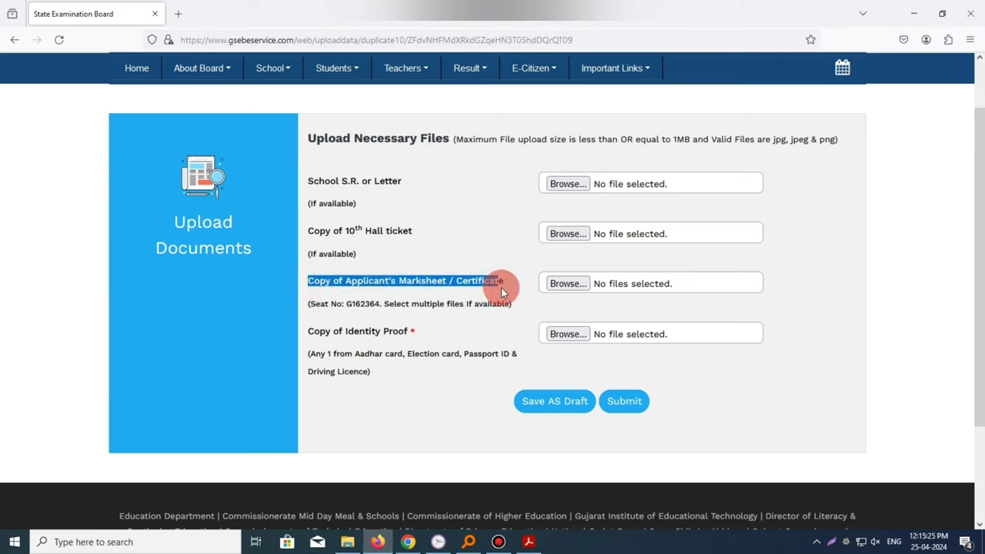
pyautogui.moveTo(508, 292); pyautogui.dragTo(485, 267)
pyautogui.click(335, 282)
pyautogui.moveTo(307, 281); pyautogui.dragTo(462, 285)
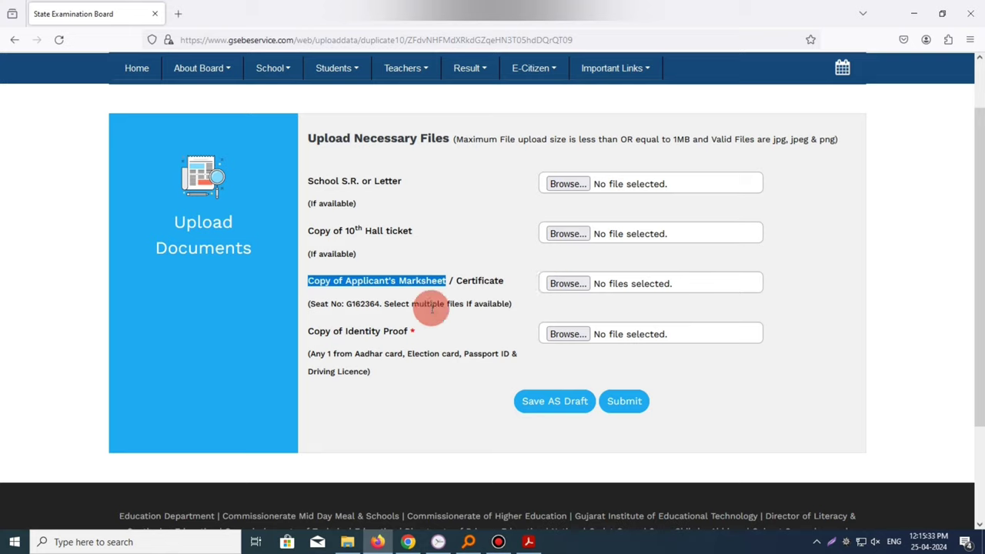
# Attach marksheet.jpg from the Desktop as the copy of the applicant's marksheet.
pyautogui.click(570, 285)
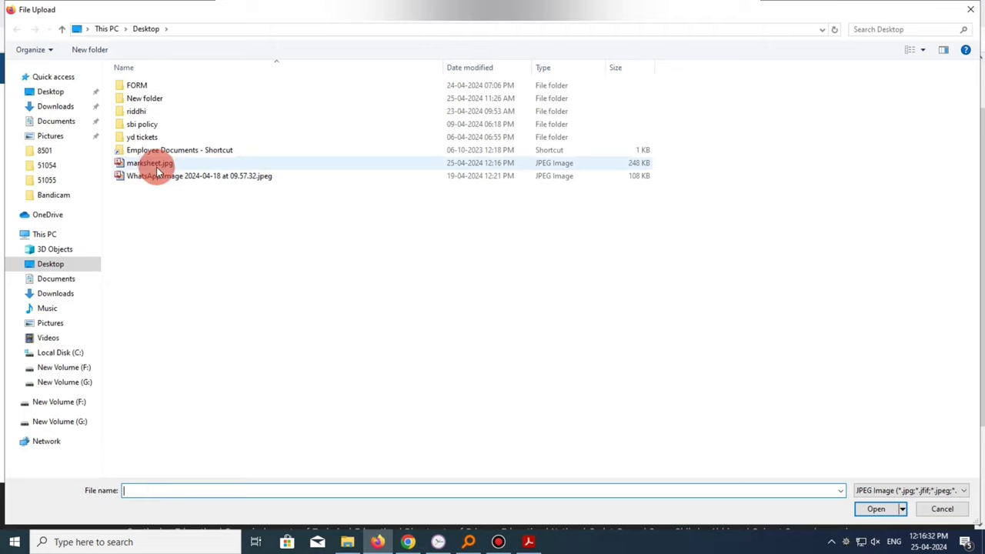
pyautogui.click(154, 165)
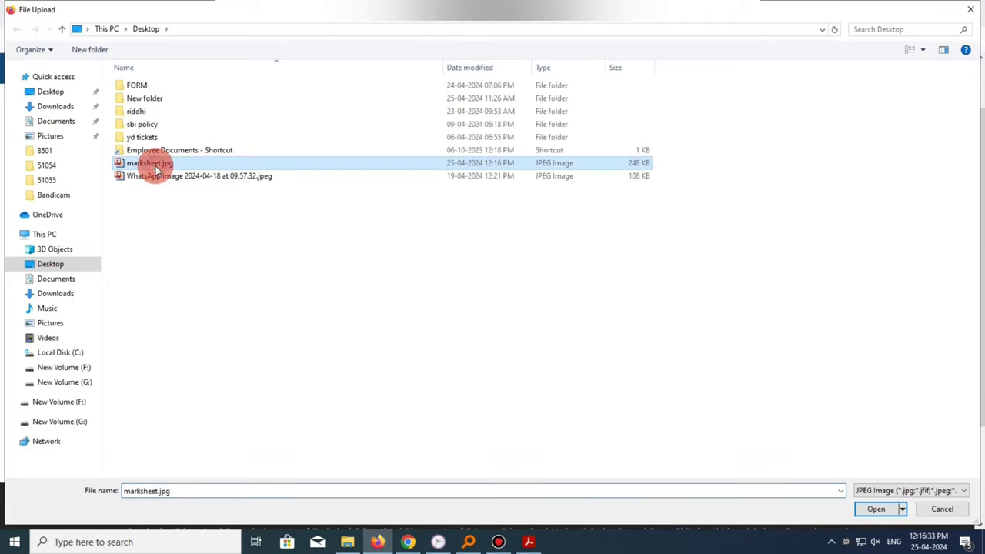
pyautogui.click(877, 507)
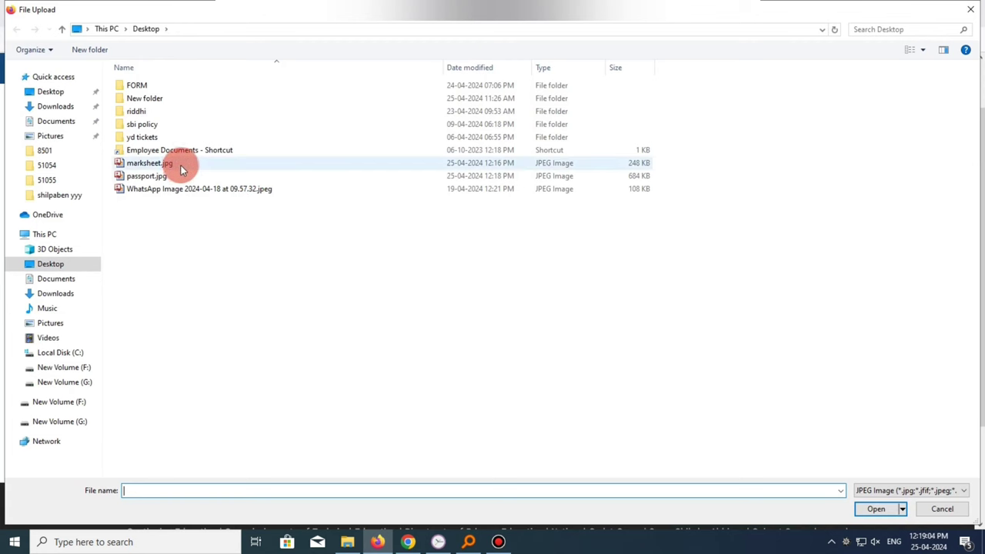
# Attach passport.jpg as the copy of identity proof and submit the uploaded documents.
pyautogui.doubleClick(164, 176)
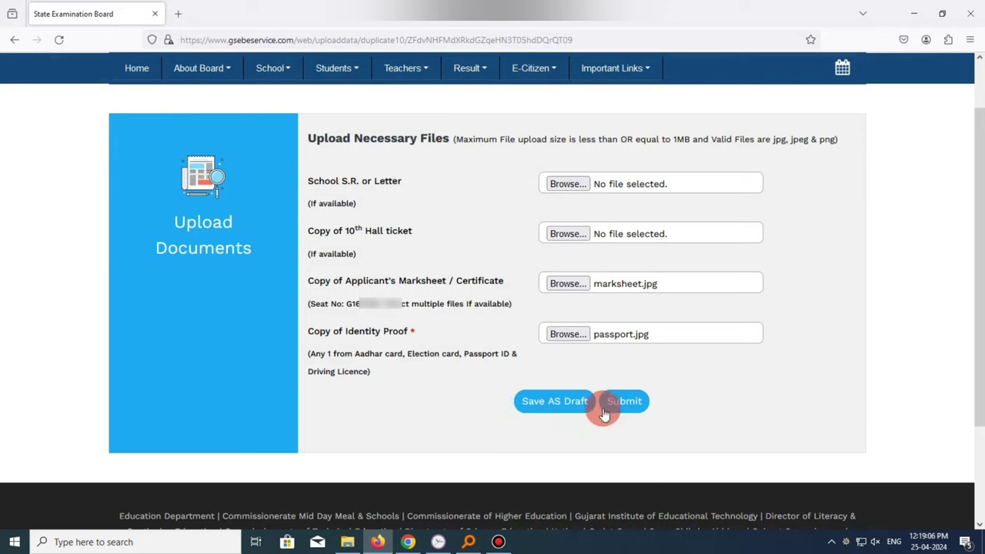
pyautogui.click(630, 407)
pyautogui.click(629, 406)
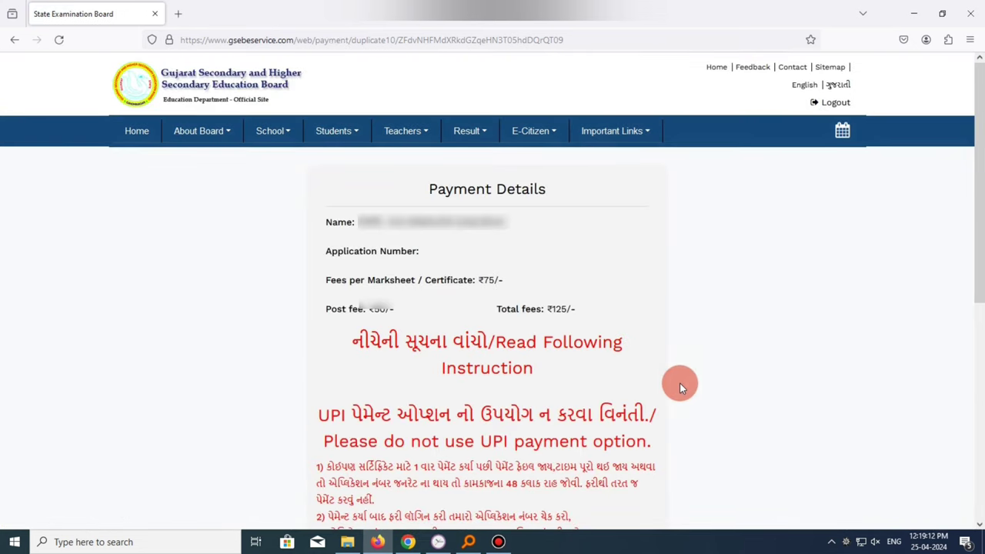
# Review the total fees and payment instructions, then proceed to immediate payment with UPI as the payment method.
pyautogui.doubleClick(558, 309)
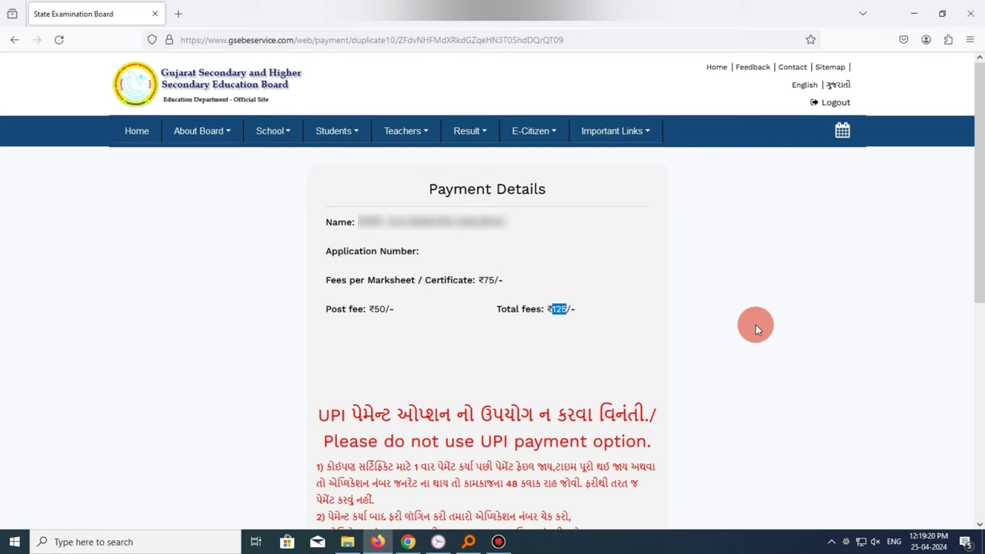
pyautogui.scroll(-2, 755, 327)
pyautogui.scroll(-3, 755, 324)
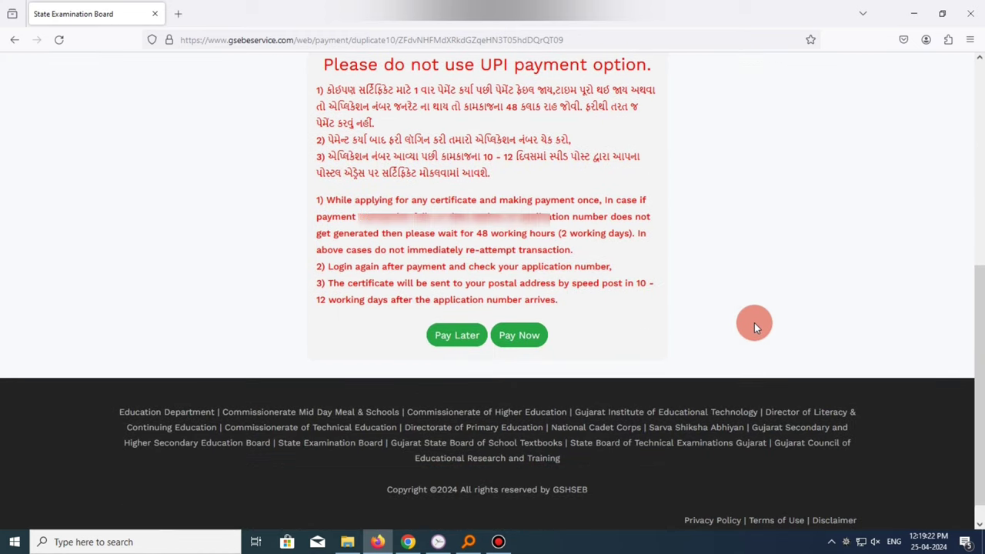
pyautogui.click(531, 344)
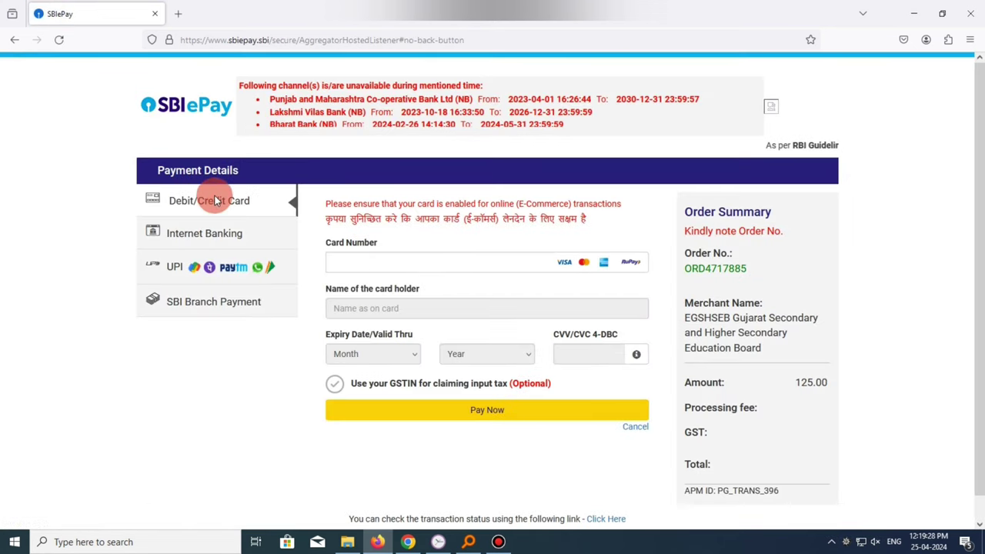
pyautogui.click(204, 267)
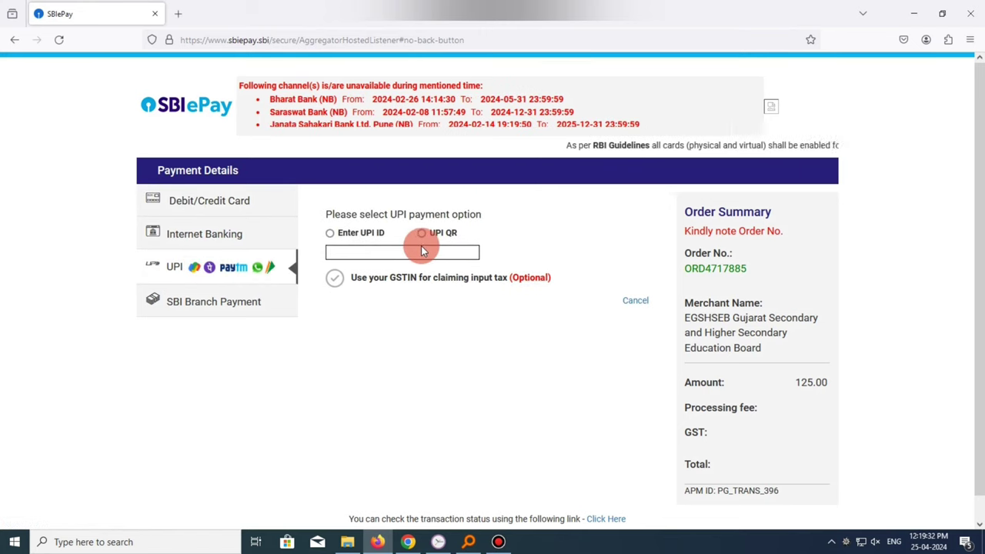
# Choose UPI QR as the UPI payment option and proceed with the fee payment.
pyautogui.click(425, 234)
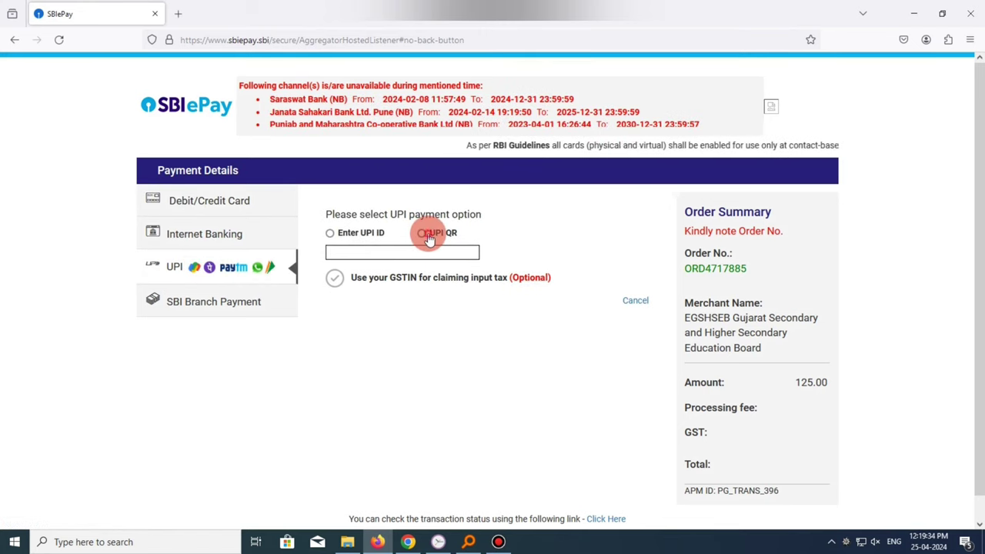
pyautogui.click(496, 306)
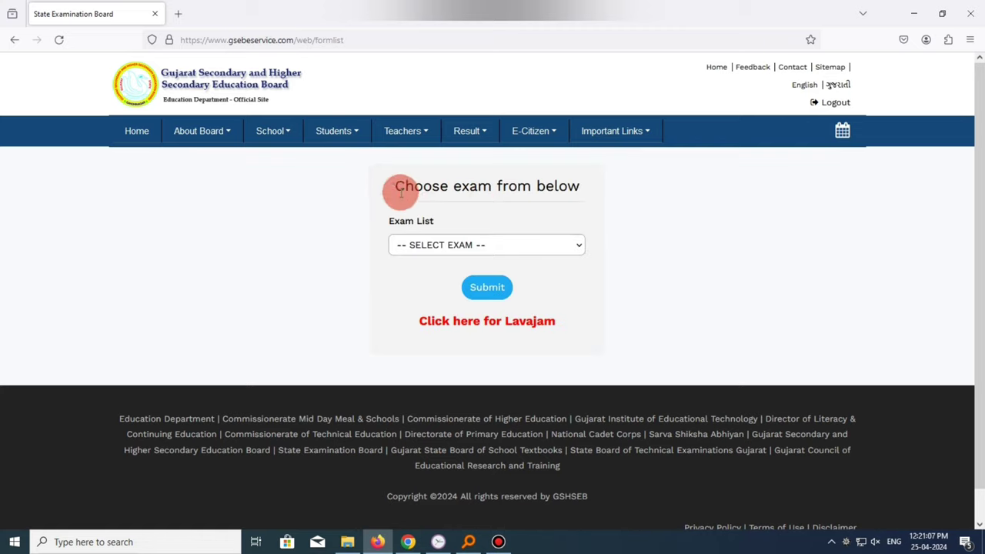
# Select 10th Duplicate Marksheet/Certificate from the exam list and submit the choice.
pyautogui.moveTo(395, 189); pyautogui.dragTo(605, 202)
pyautogui.click(623, 250)
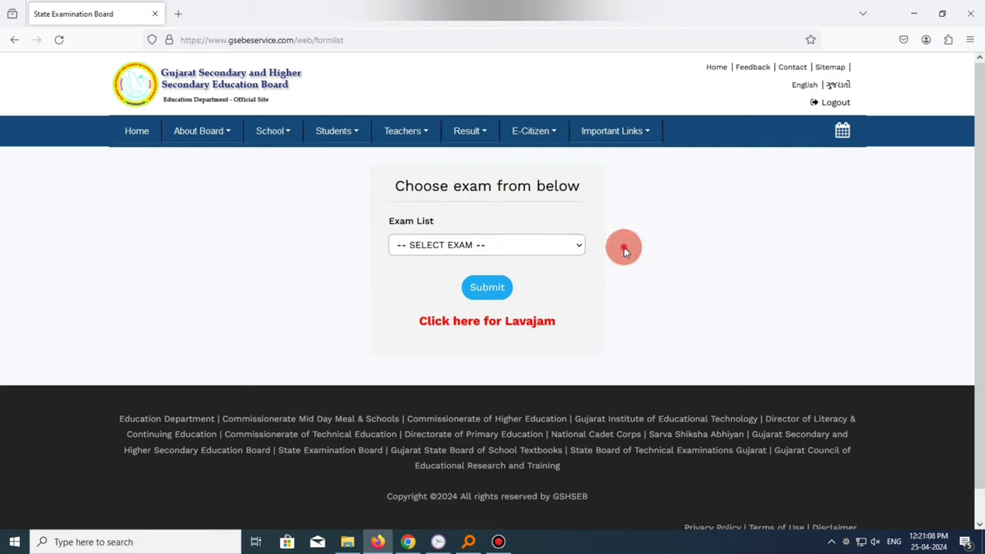
pyautogui.moveTo(389, 222); pyautogui.dragTo(451, 229)
pyautogui.click(453, 245)
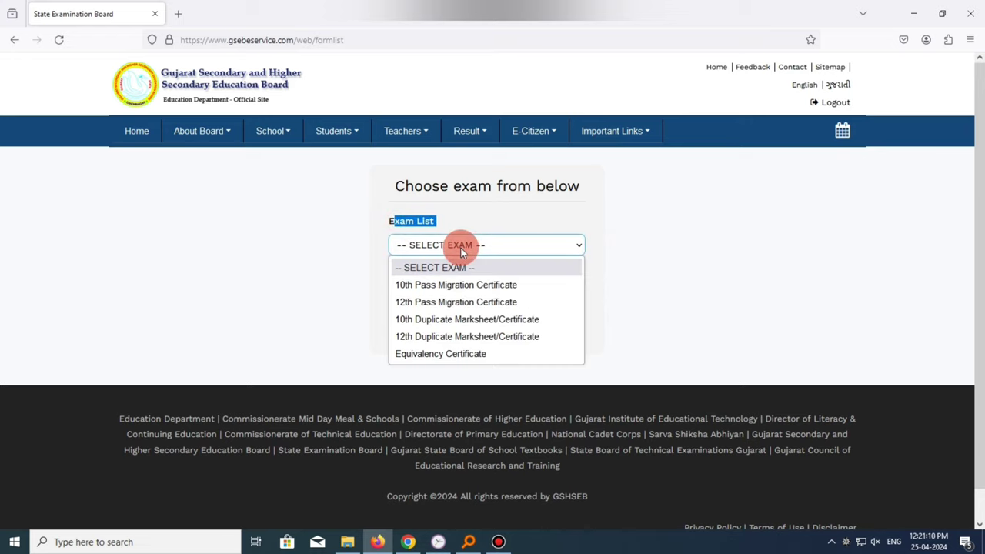
pyautogui.click(533, 318)
pyautogui.click(489, 290)
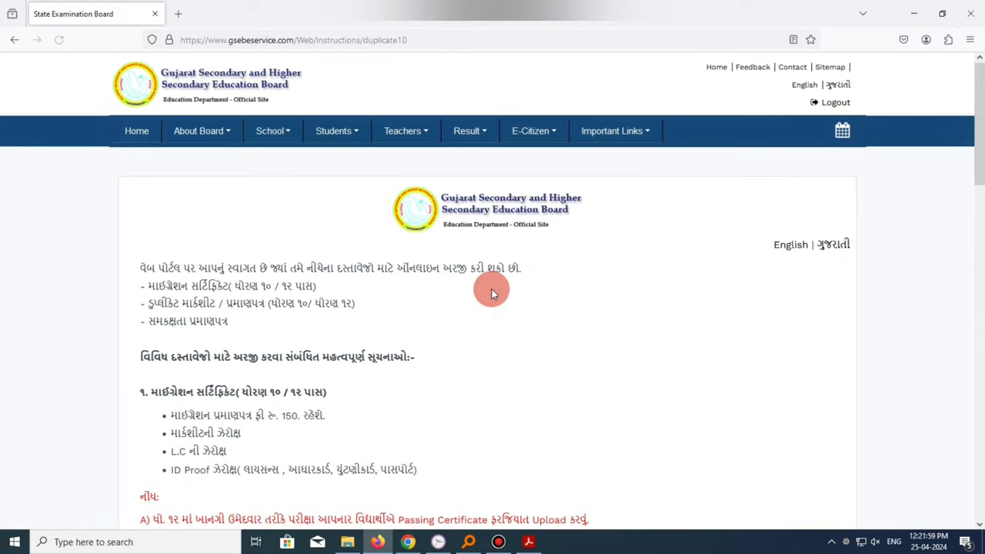
# Switch the application instructions to English and continue past them to the Duplicate10 form list.
pyautogui.click(783, 257)
pyautogui.scroll(-10, 639, 257)
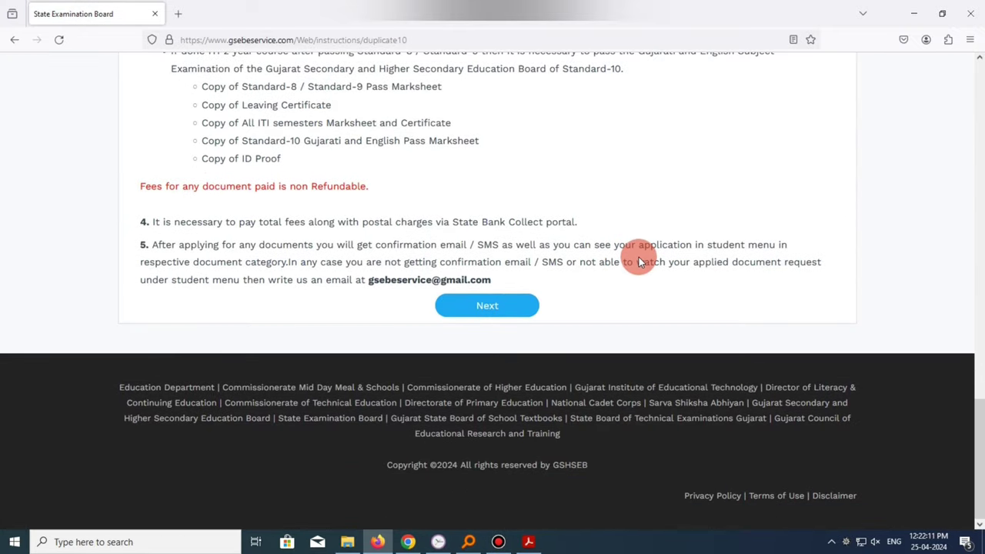
pyautogui.click(484, 308)
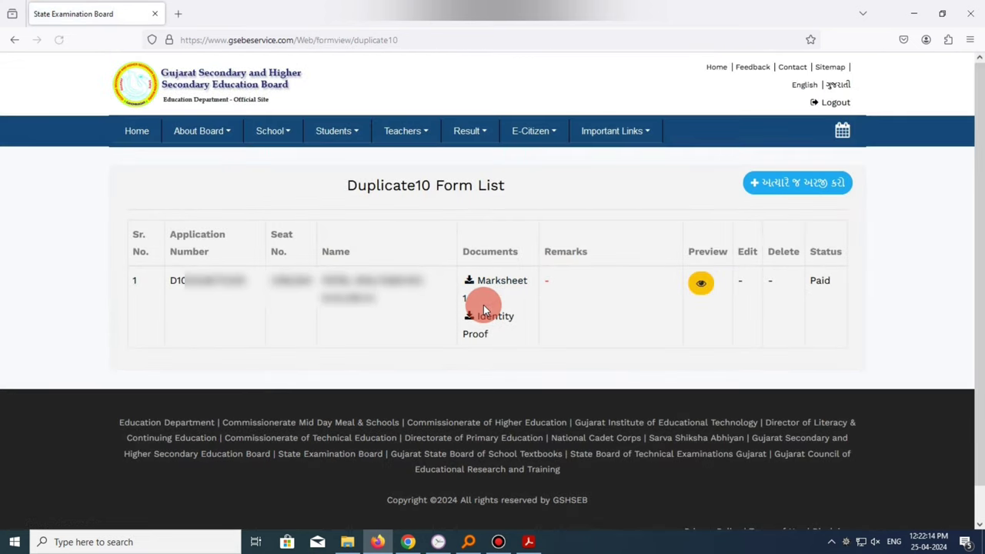
# Review the application's details, uploaded documents and payment status in the Duplicate10 form list, then open its preview.
pyautogui.moveTo(190, 233); pyautogui.dragTo(514, 287)
pyautogui.click(296, 281)
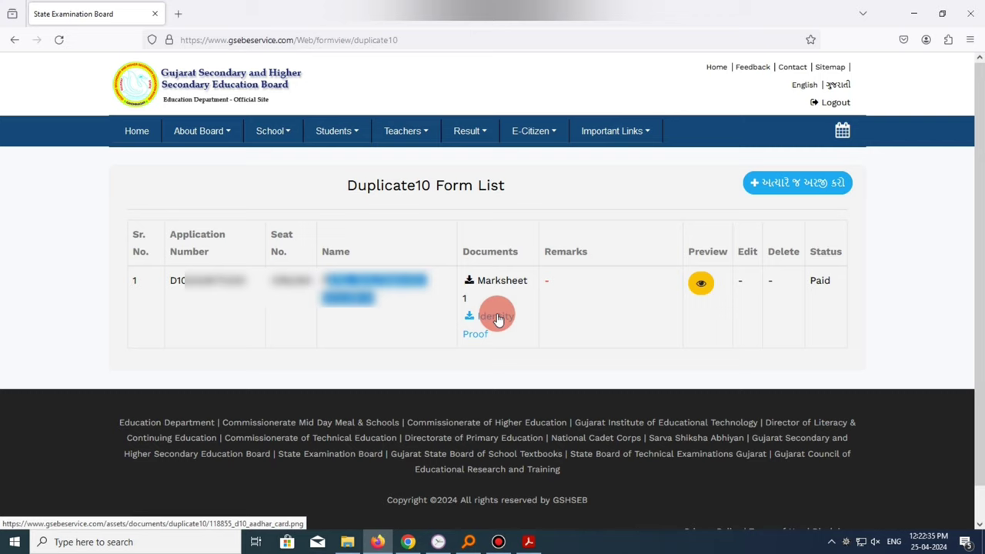
pyautogui.doubleClick(820, 281)
pyautogui.click(700, 283)
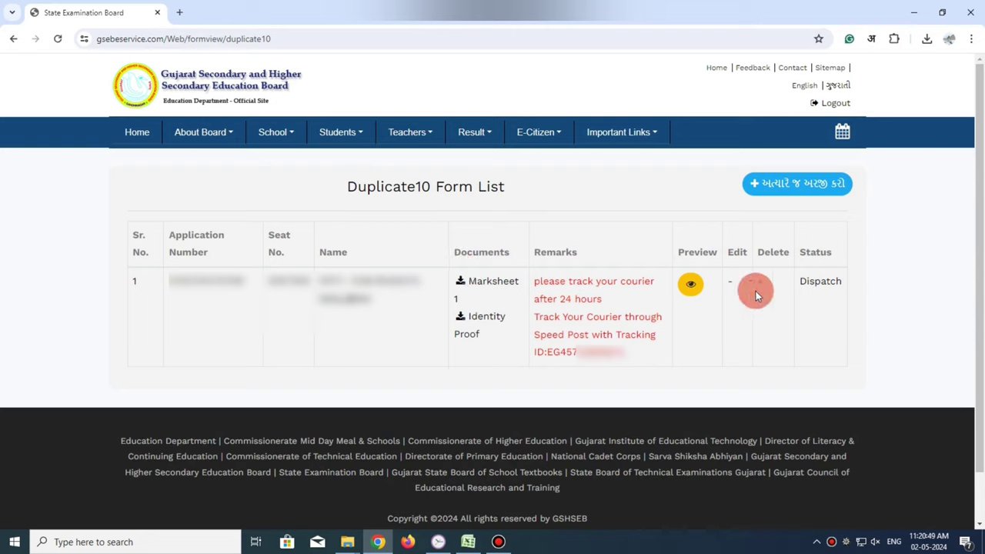
# Check the application's current status and read the courier remarks in the Duplicate10 form list.
pyautogui.doubleClick(817, 252)
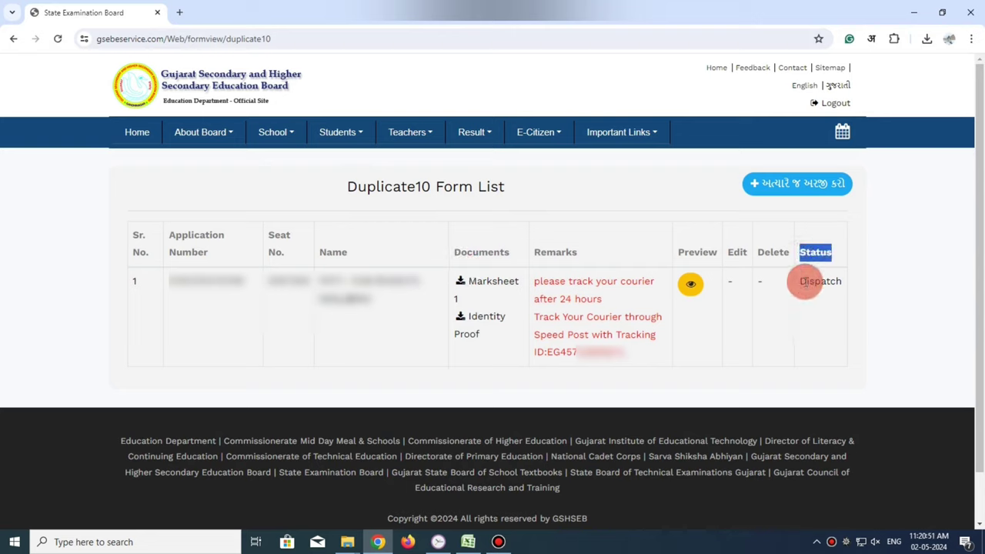
pyautogui.doubleClick(820, 282)
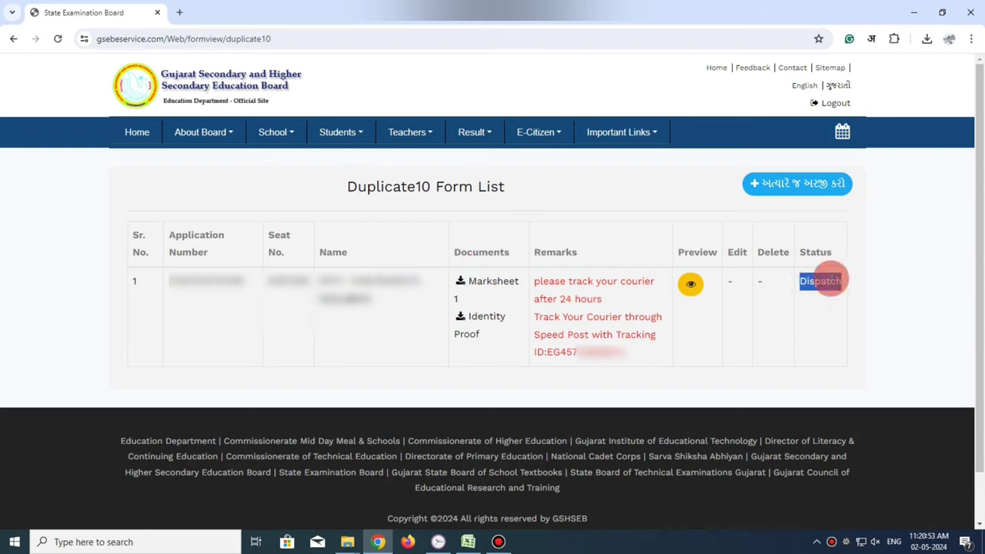
pyautogui.doubleClick(714, 260)
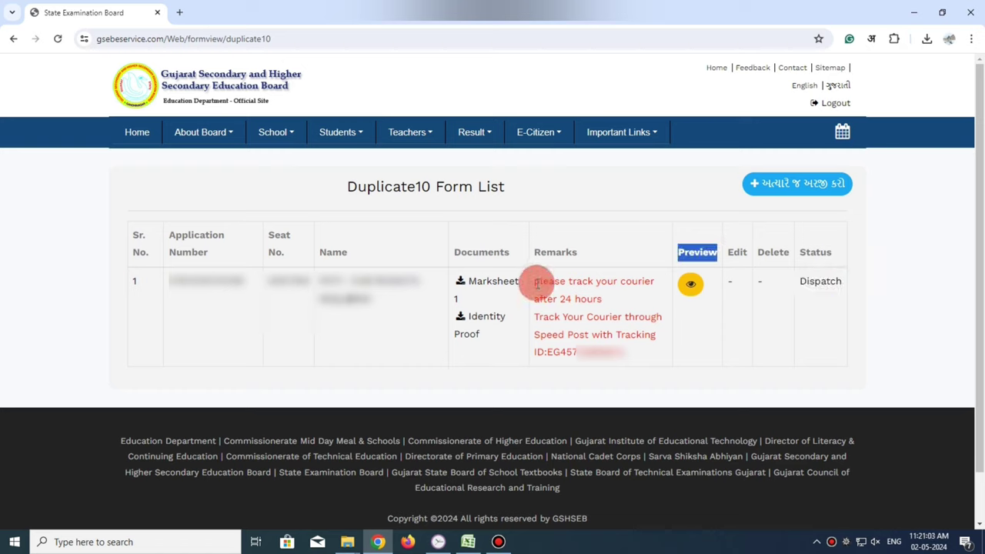
pyautogui.moveTo(535, 281); pyautogui.dragTo(638, 332)
pyautogui.click(637, 332)
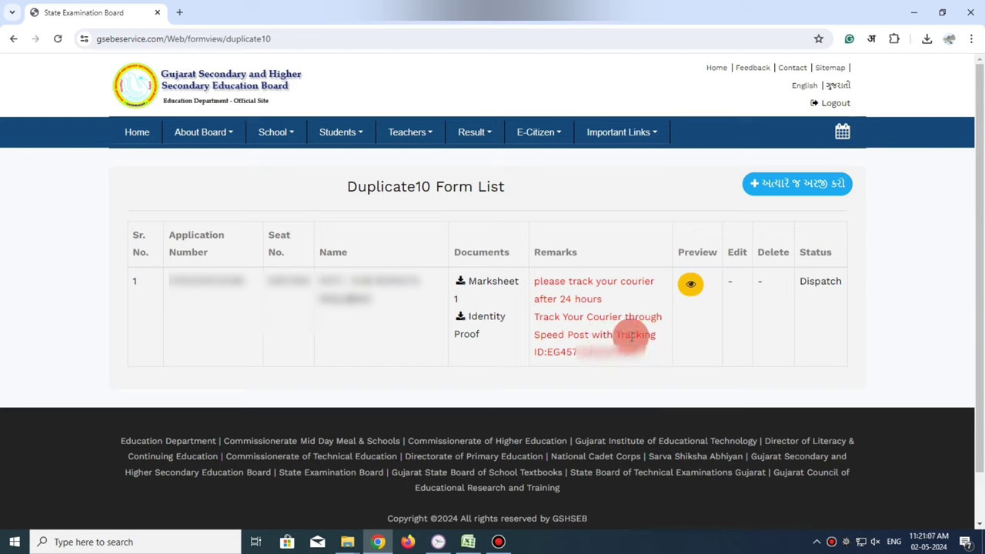
# Copy the Speed Post tracking ID from the remarks and open India Post's Track Consignment page through a web search for "indian post".
pyautogui.moveTo(546, 352); pyautogui.dragTo(612, 354)
pyautogui.hotkey('ctrl', 'c')
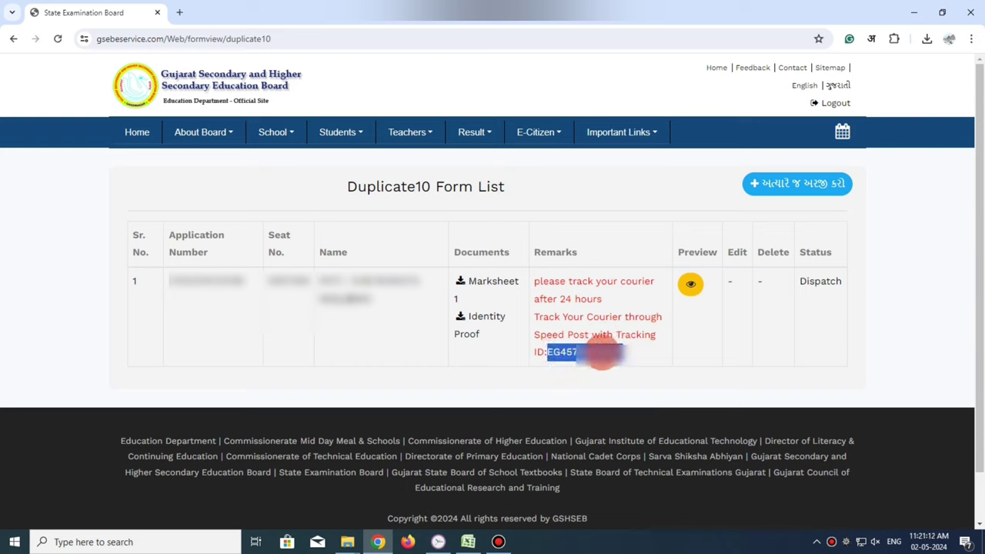
pyautogui.click(179, 12)
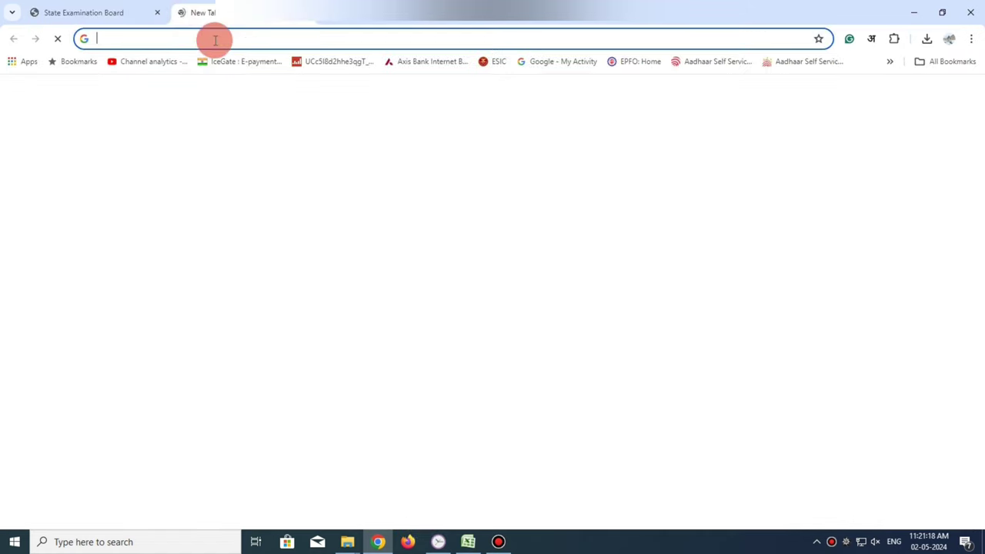
pyautogui.click(215, 40)
pyautogui.write('india')
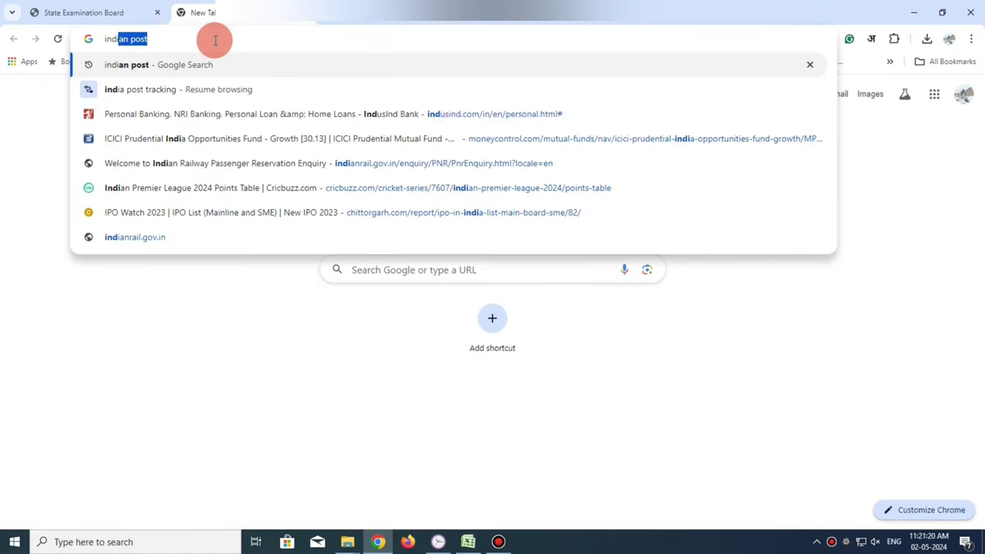
pyautogui.press('Return')
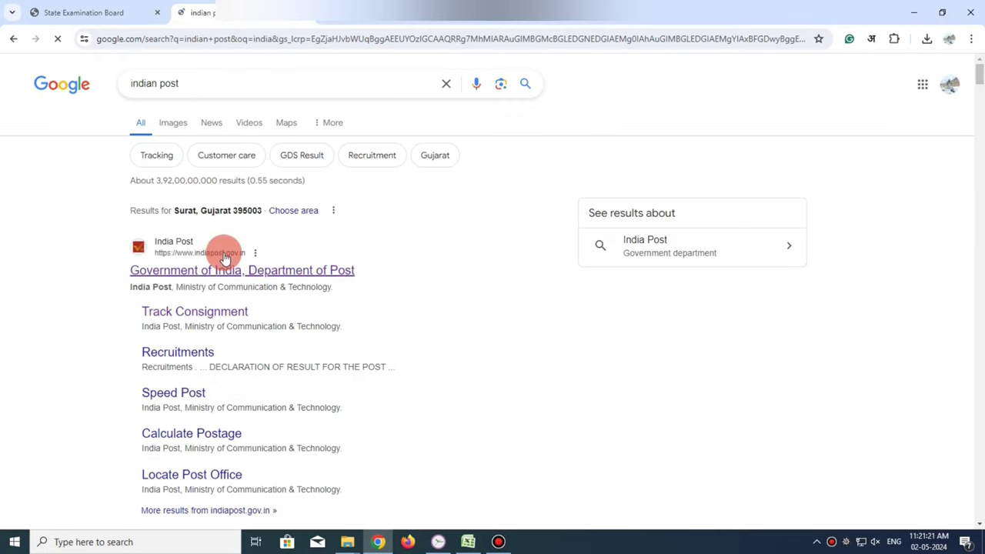
pyautogui.click(176, 314)
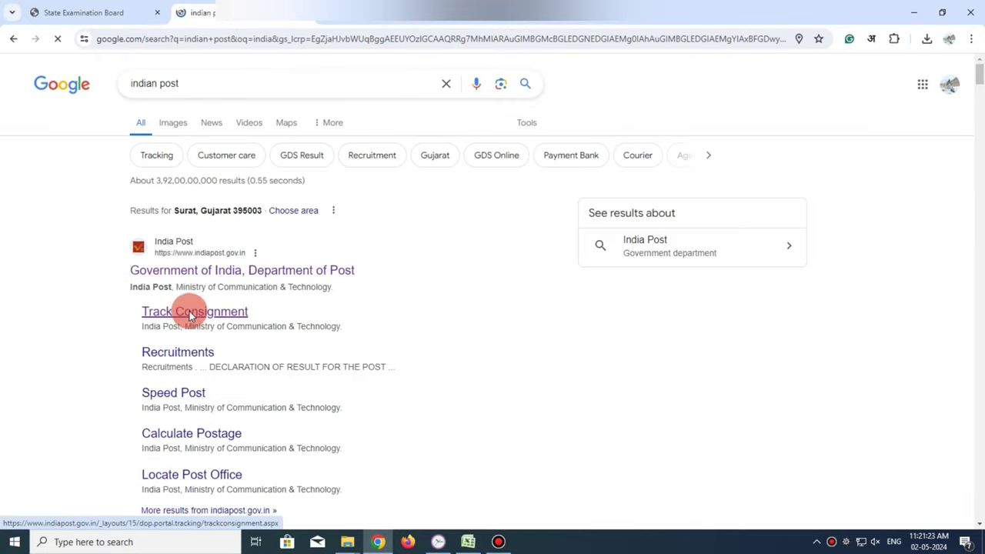
# Track the consignment using the copied tracking ID and 14 as the answer to the expression, then view the event details.
pyautogui.hotkey('ctrl', 'v')
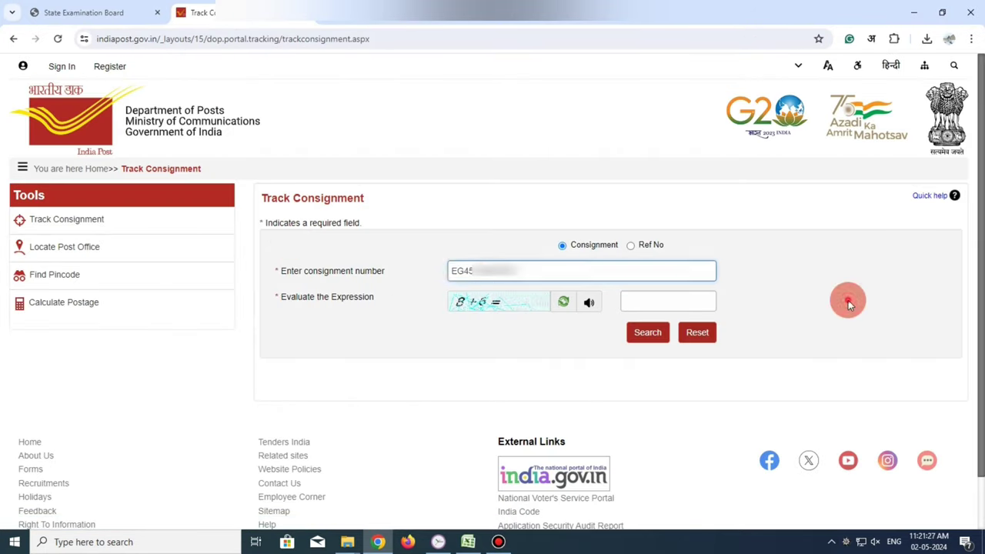
pyautogui.click(657, 302)
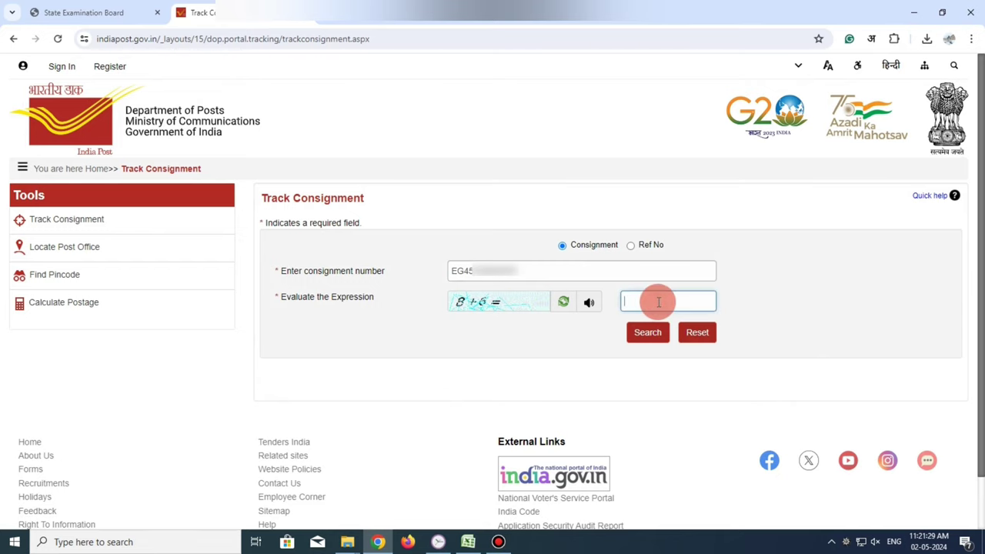
pyautogui.write('14')
pyautogui.click(648, 331)
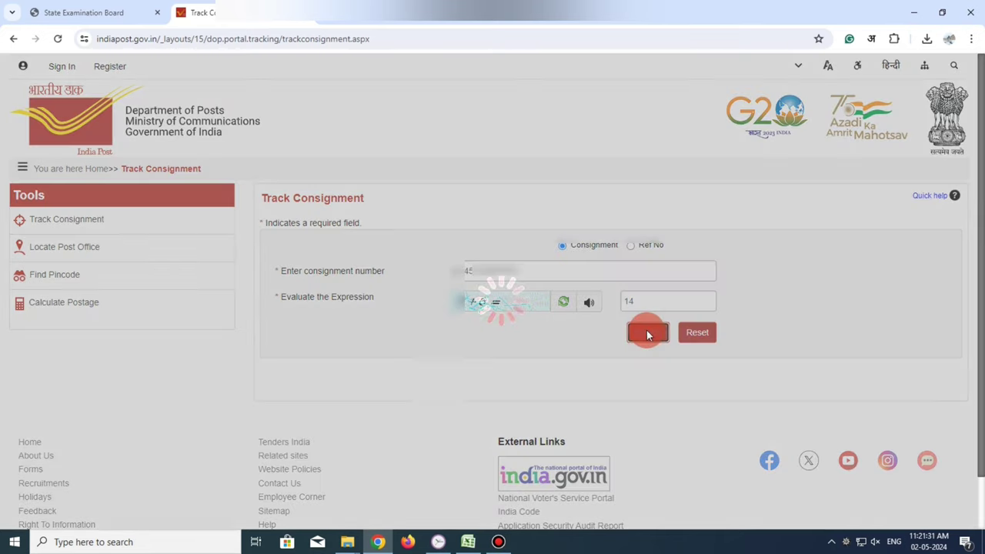
pyautogui.scroll(-2, 692, 327)
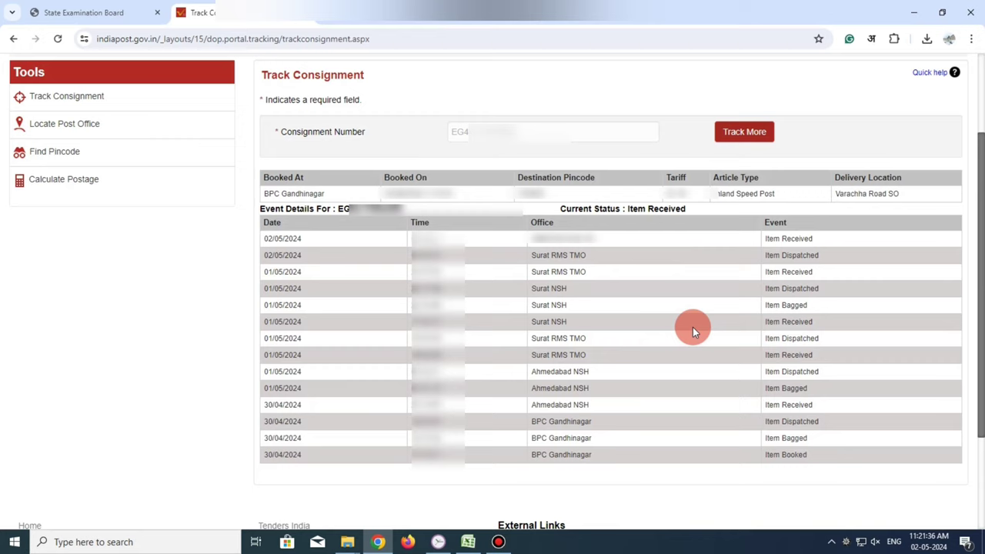